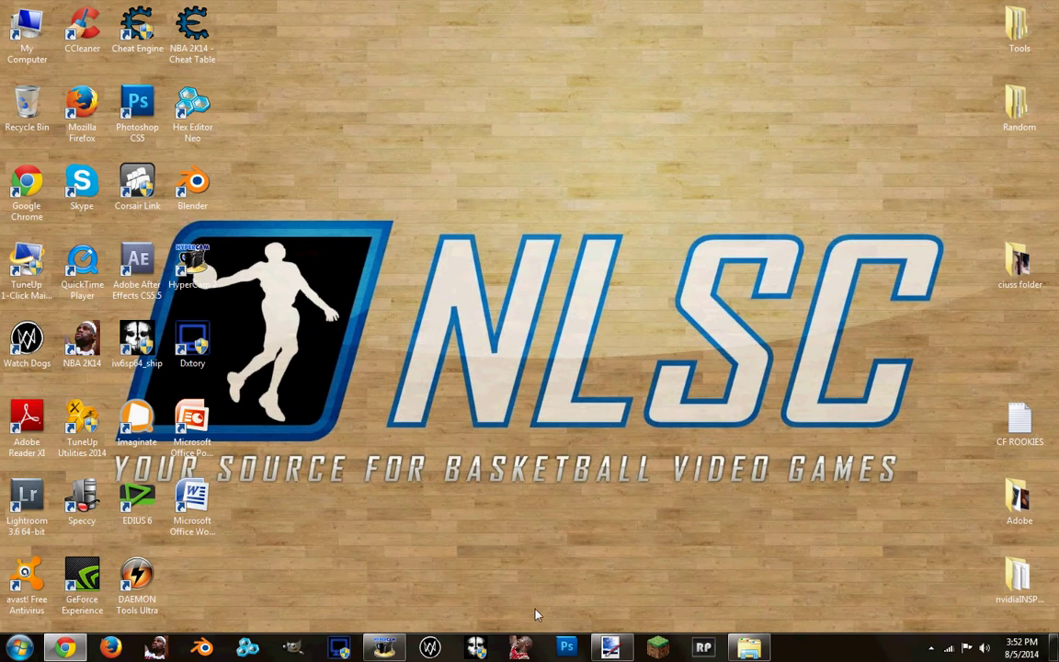
Launch the 3DM NBA2K12 MOD tool and browse its file-opening dialog to Program Files (x86) > 2K Sports > NBA 2K14
double_click(151, 189)
click(88, 106)
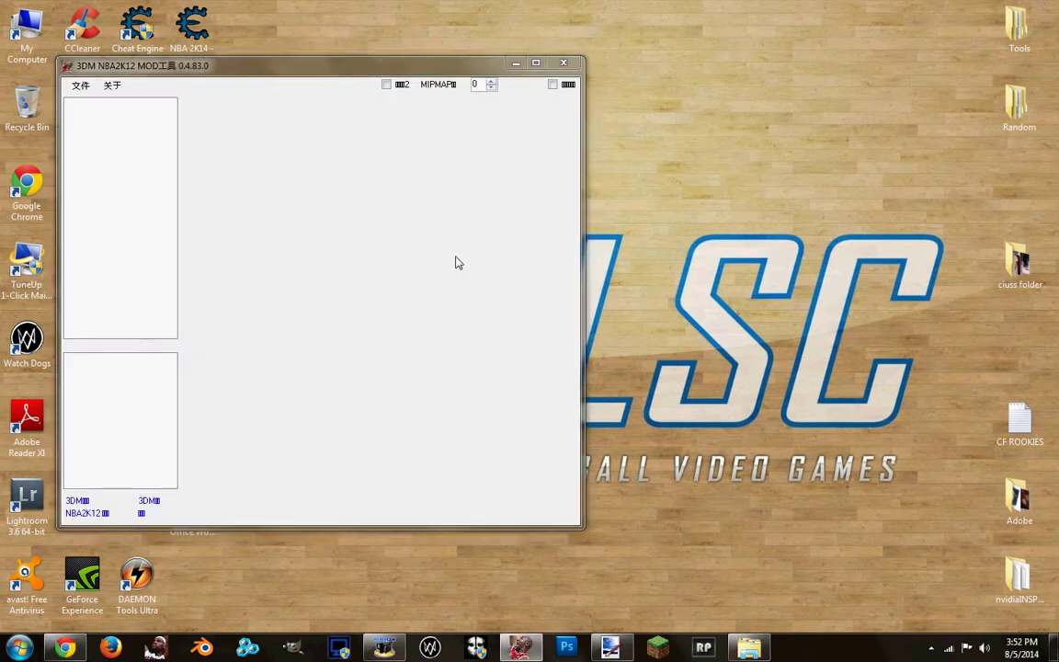
double_click(454, 213)
double_click(315, 213)
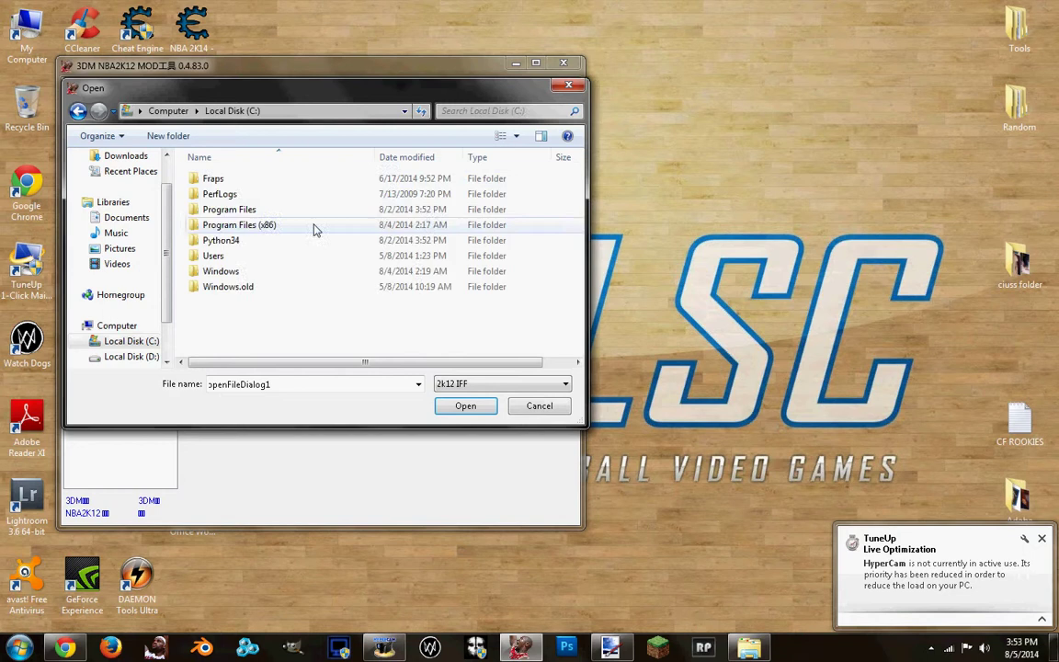
double_click(314, 227)
double_click(260, 179)
double_click(259, 179)
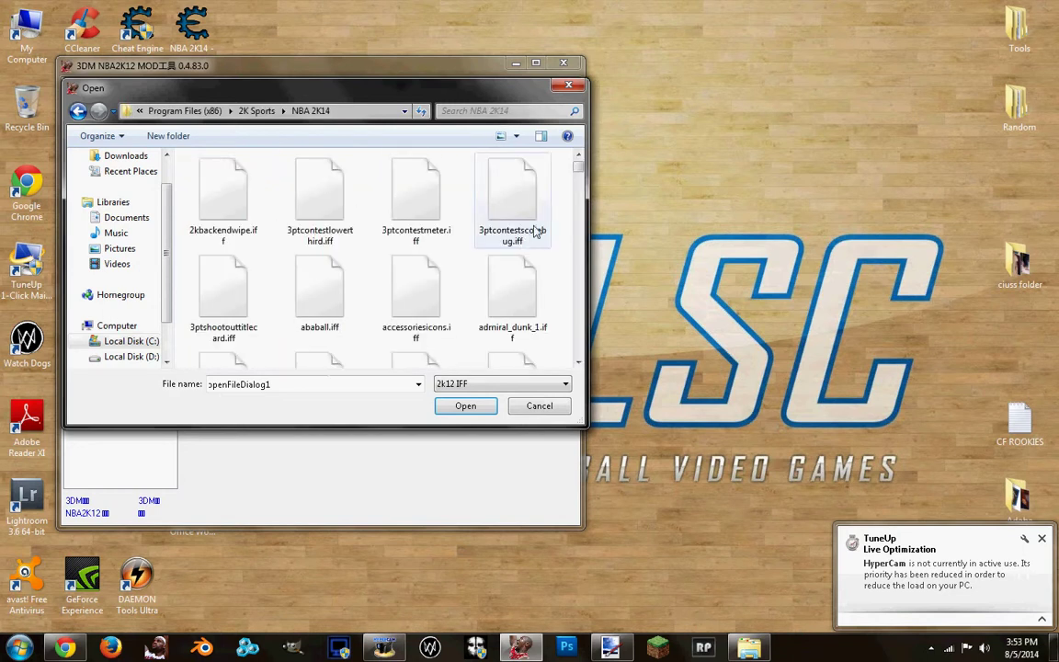
Search the NBA 2K14 folder for titlepage.iff and clear the search
click(528, 112)
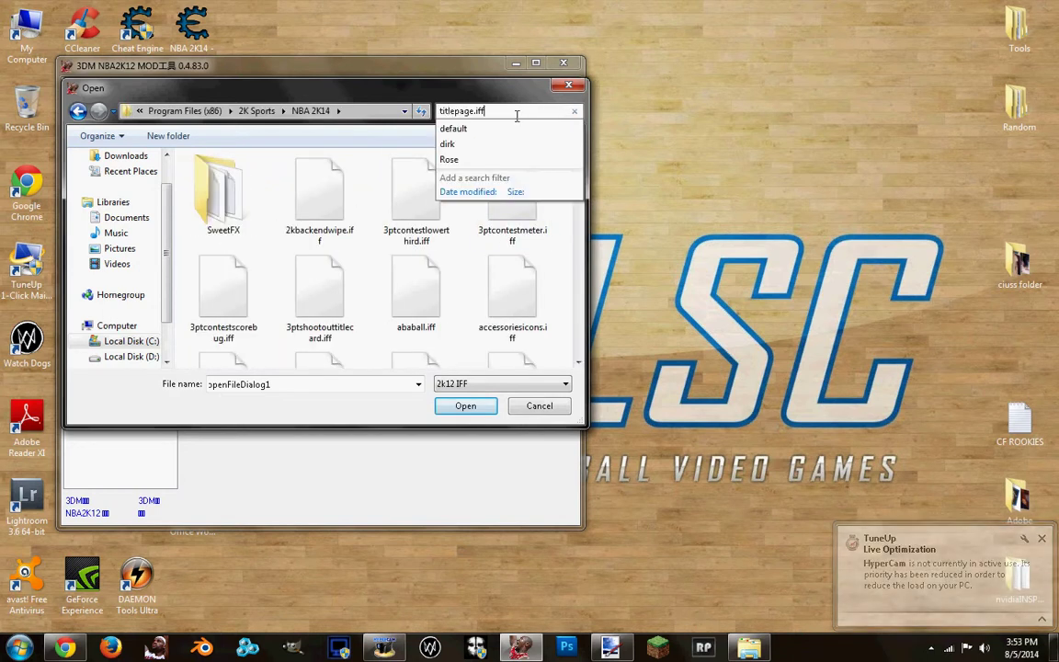
text(titlepage.iff)
key(Return)
click(255, 198)
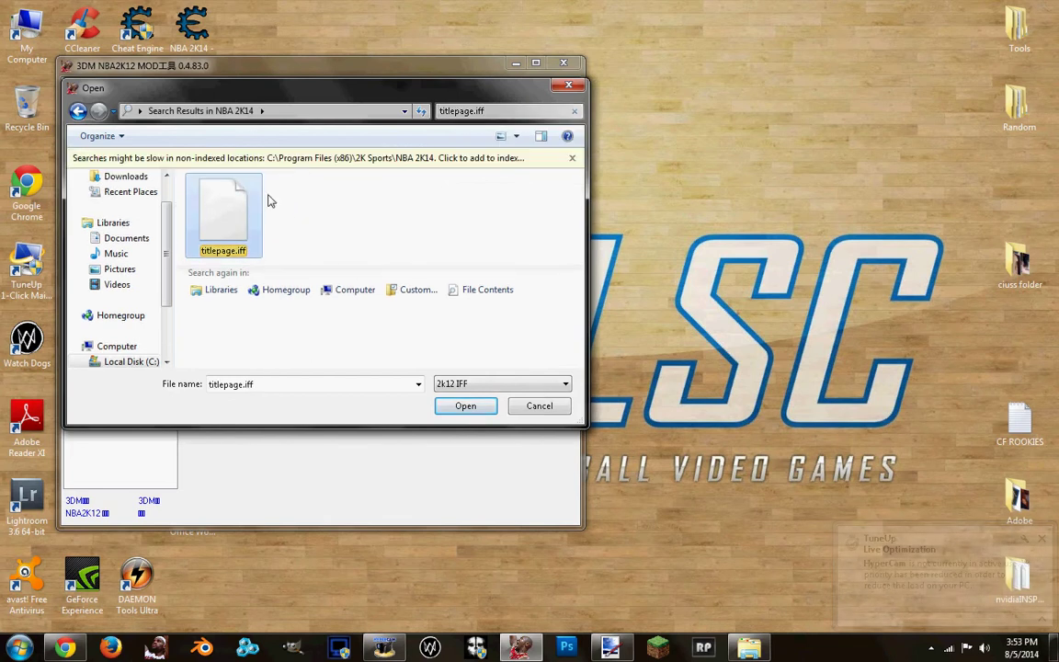
click(464, 109)
key(BackSpace)
Duplicate titlepage.iff inside the NBA 2K14 folder with administrator permission and open the original file in the mod tool
click(581, 196)
drag(581, 196, 572, 294)
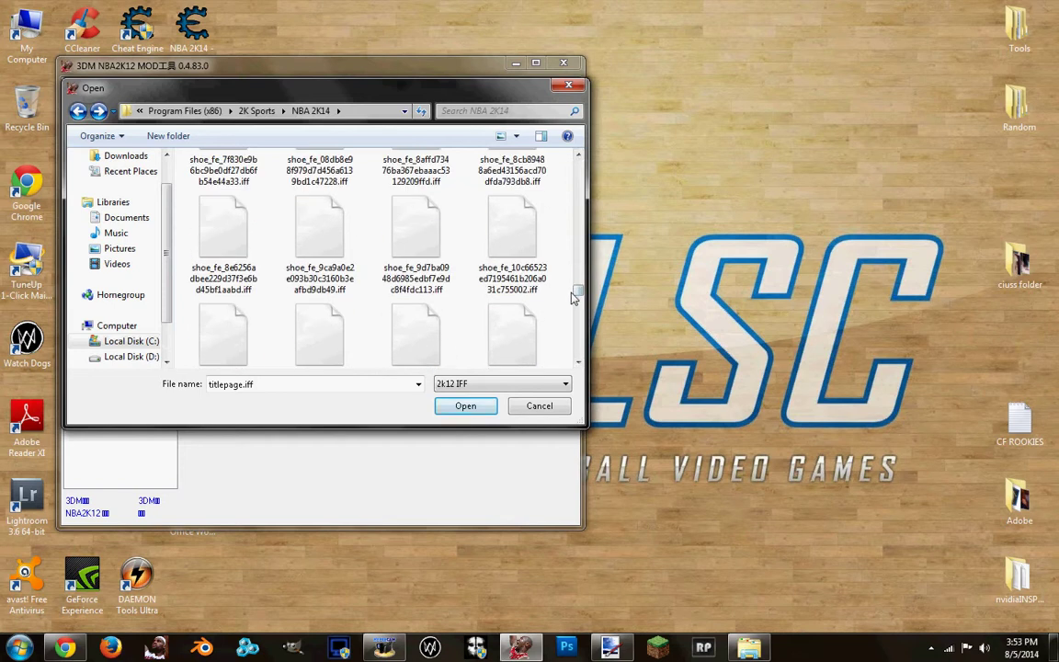
text(title)
click(437, 204)
key(ctrl+c)
key(ctrl+v)
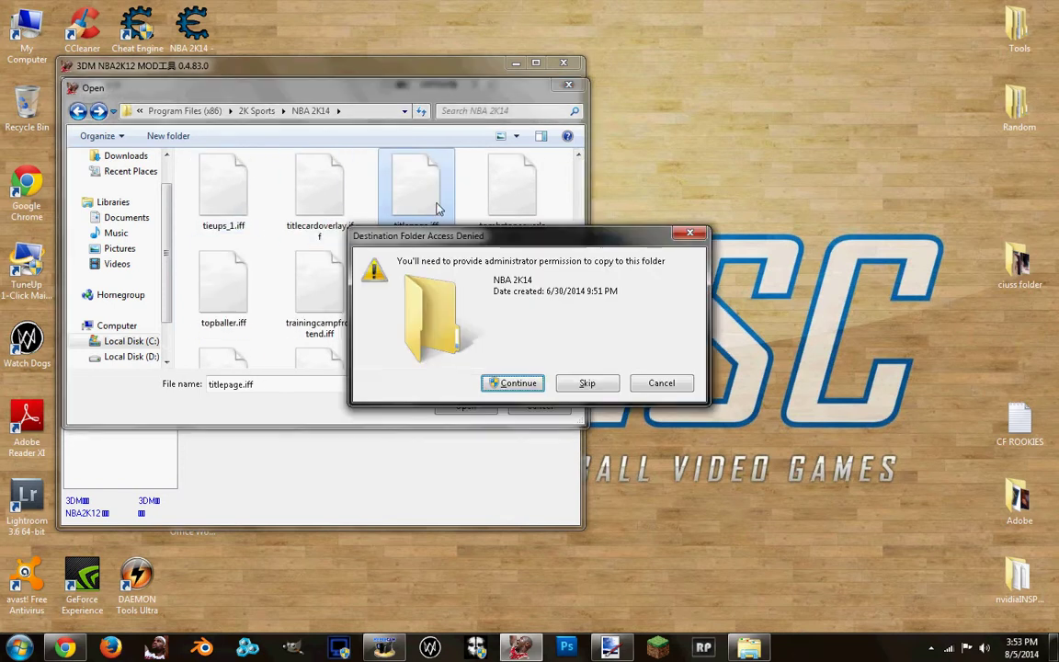
click(519, 384)
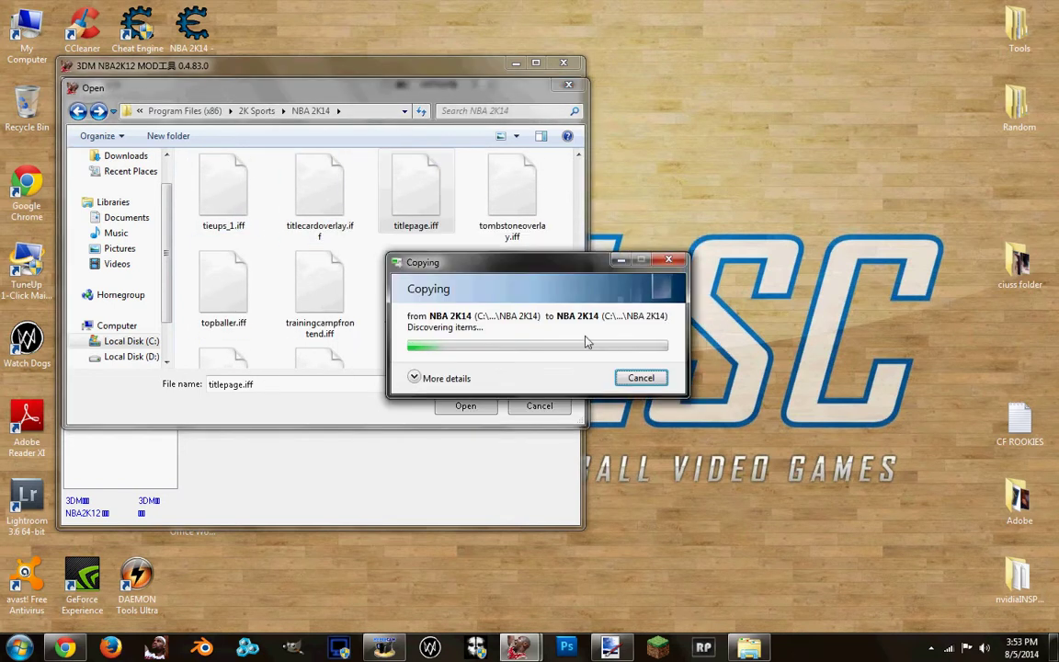
double_click(437, 208)
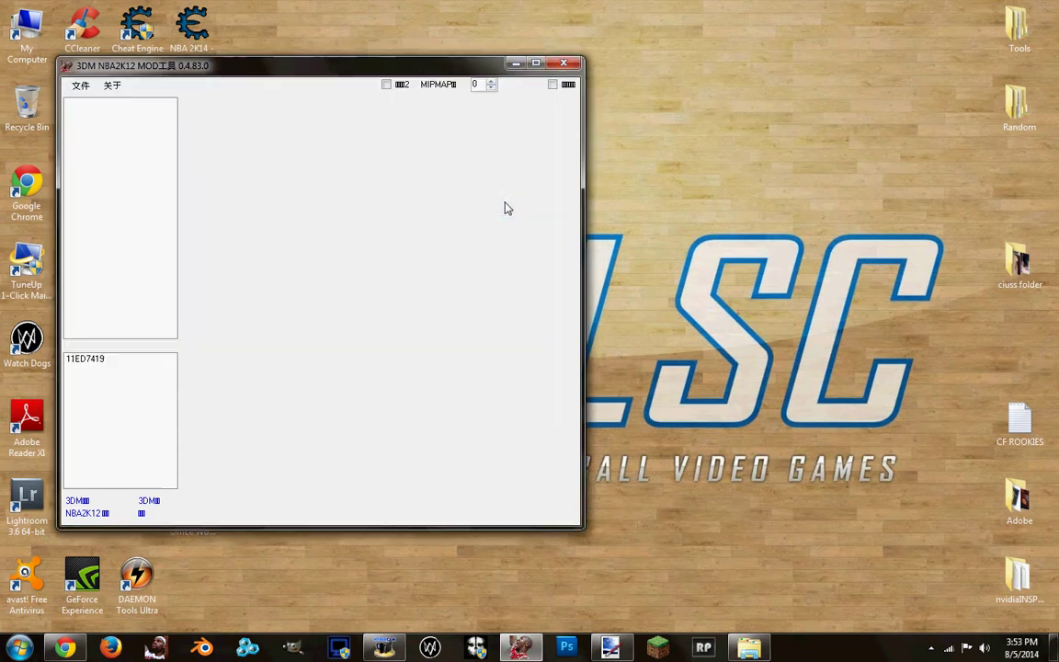
Examine the textures contained in titlepage.iff to find the ones showing LeBron's head, his body and the powder
click(122, 104)
click(123, 113)
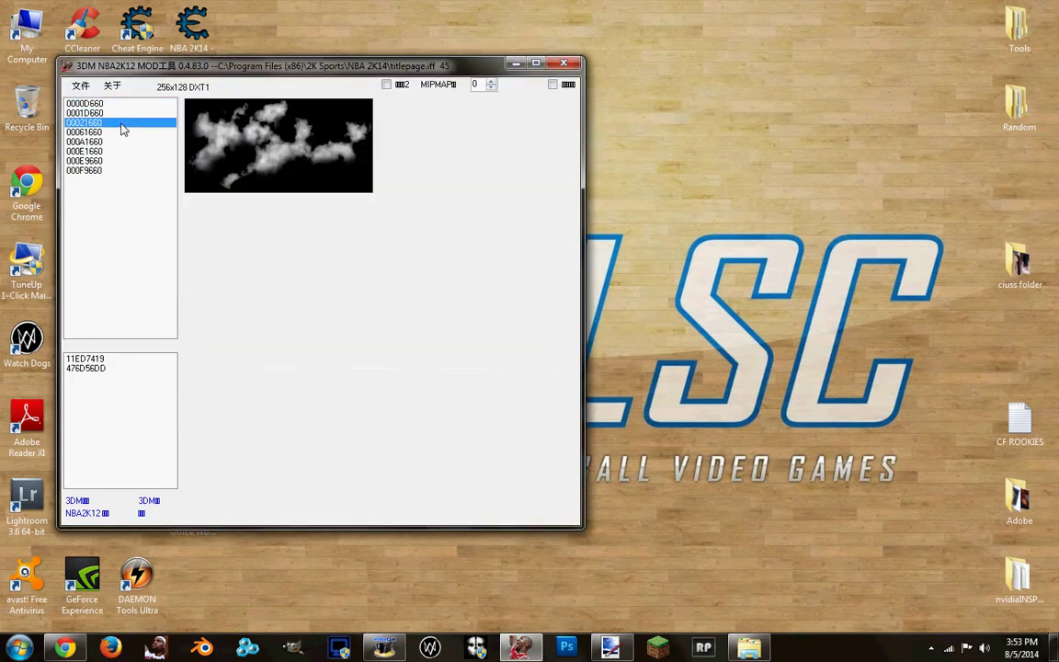
click(121, 132)
click(115, 151)
click(114, 161)
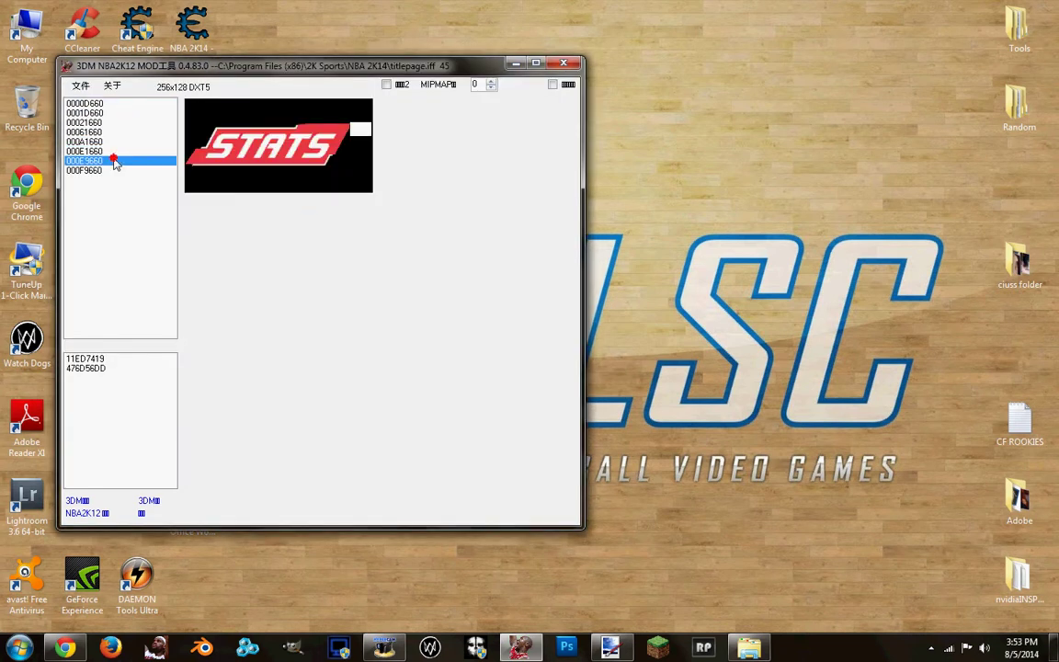
click(111, 170)
click(115, 122)
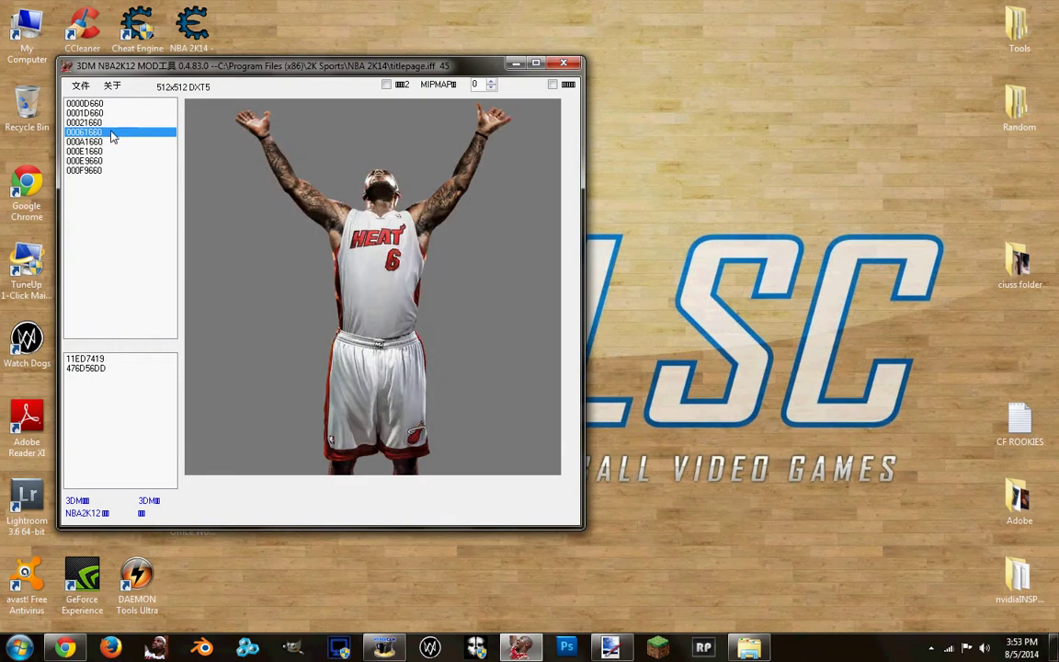
click(117, 131)
click(117, 132)
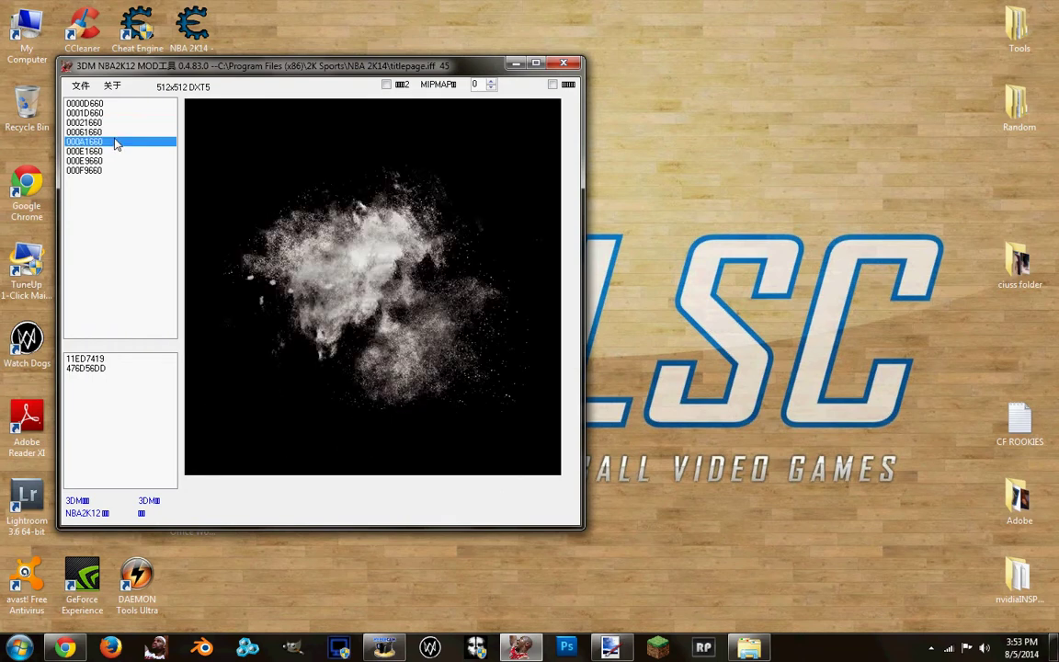
click(114, 124)
click(115, 132)
Export the raised-arms LeBron texture 000A1660 to the Desktop as a DDS file named lebron
click(115, 142)
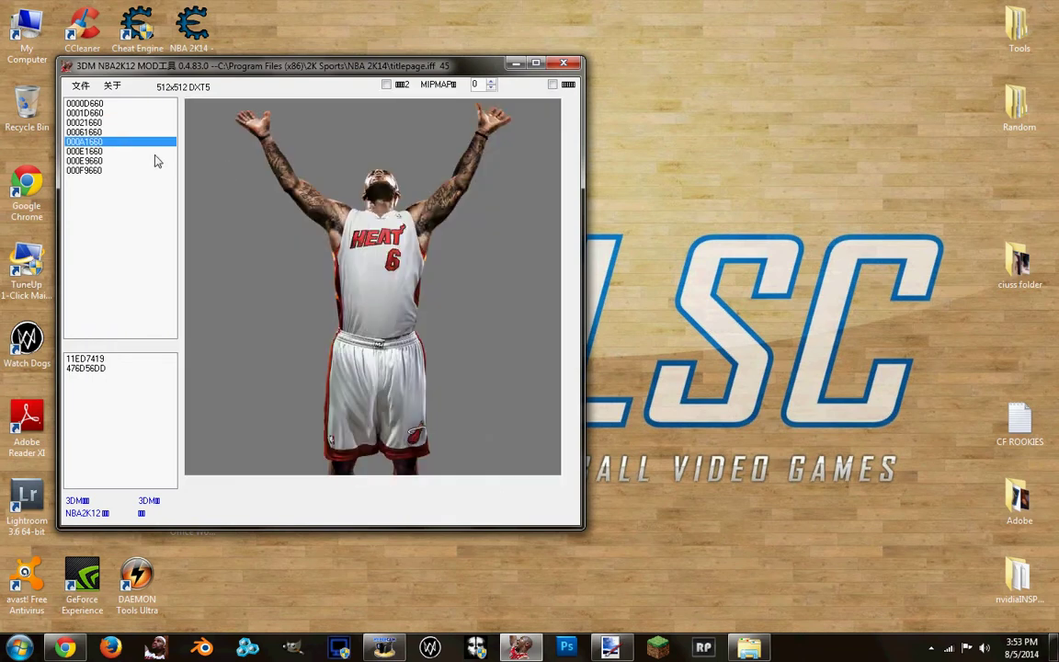
right_click(232, 152)
click(276, 196)
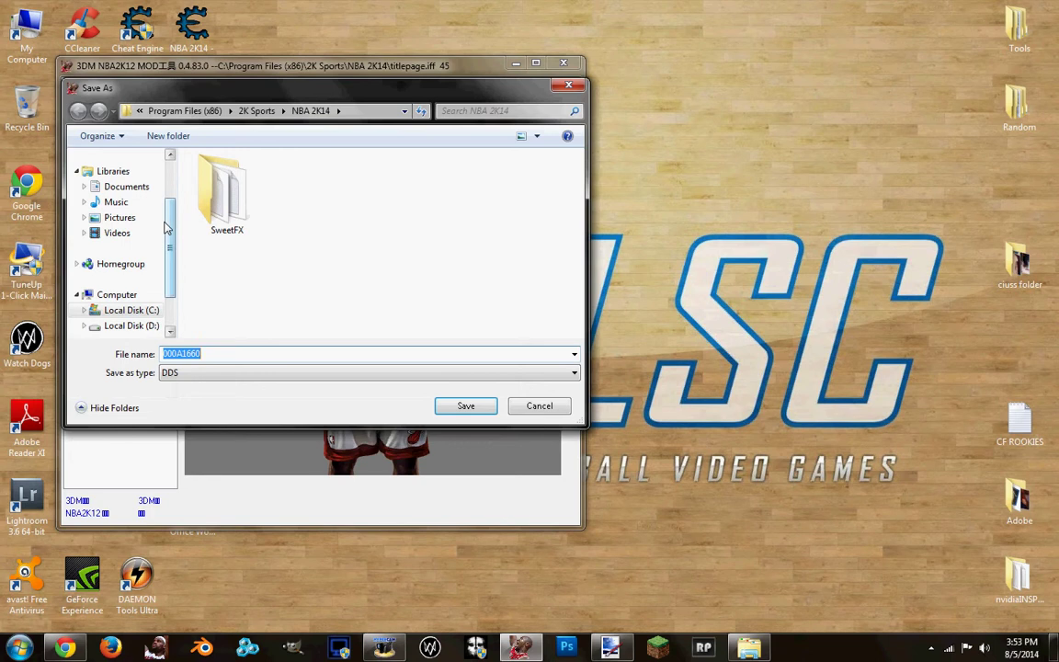
scroll(169, 228, up, 3)
click(118, 178)
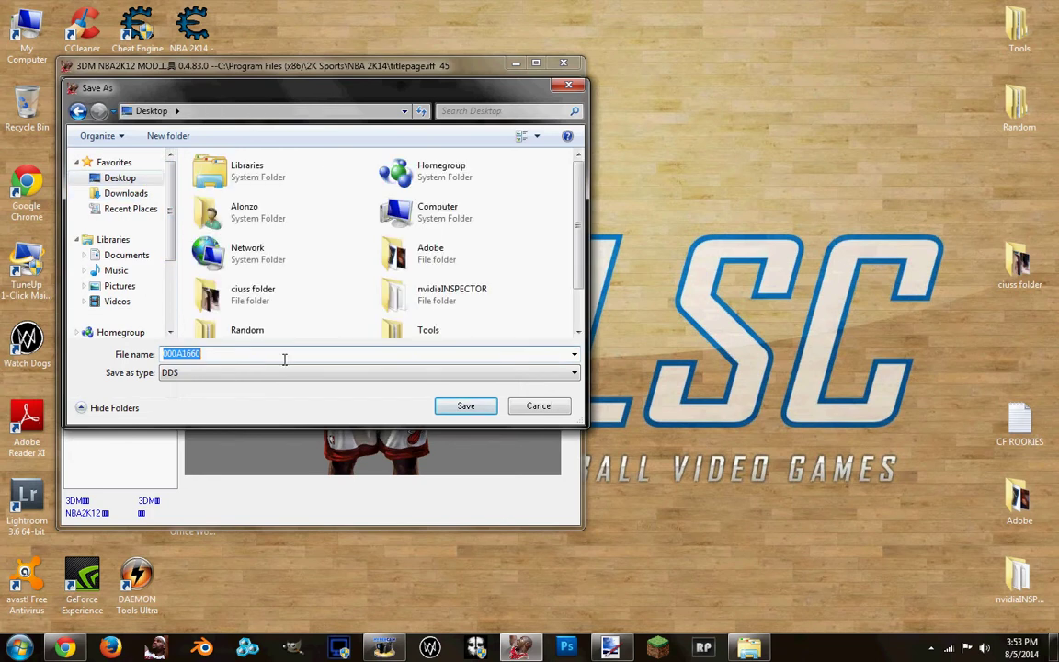
text(lebron)
key(Return)
Export the LeBron head texture 00061660 to the Desktop as a DDS file named head
key(Up)
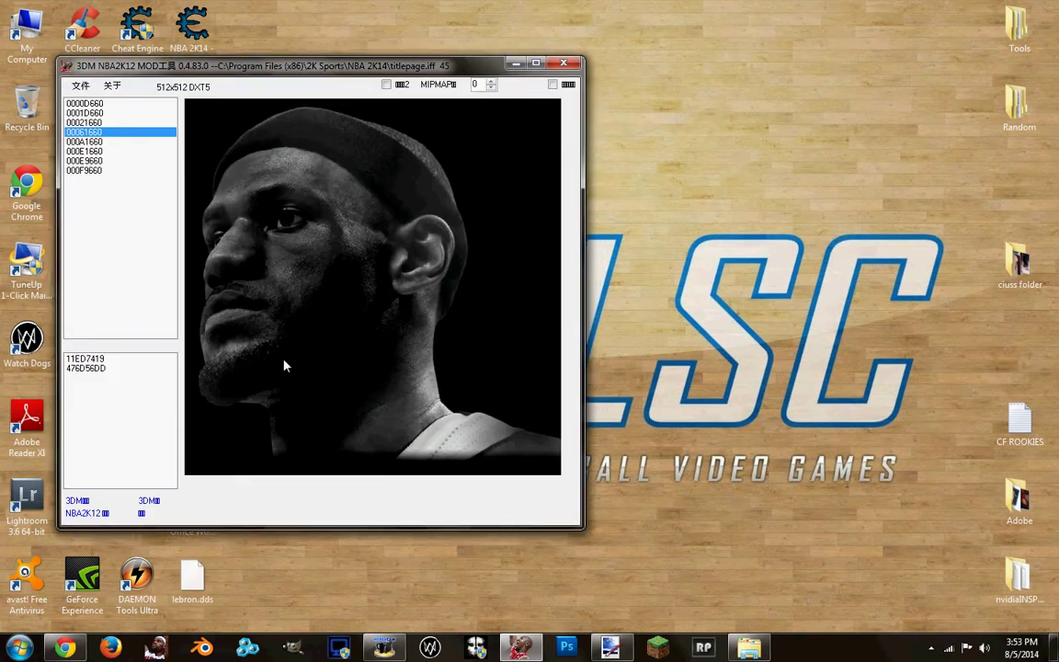
right_click(321, 204)
click(351, 249)
text(head)
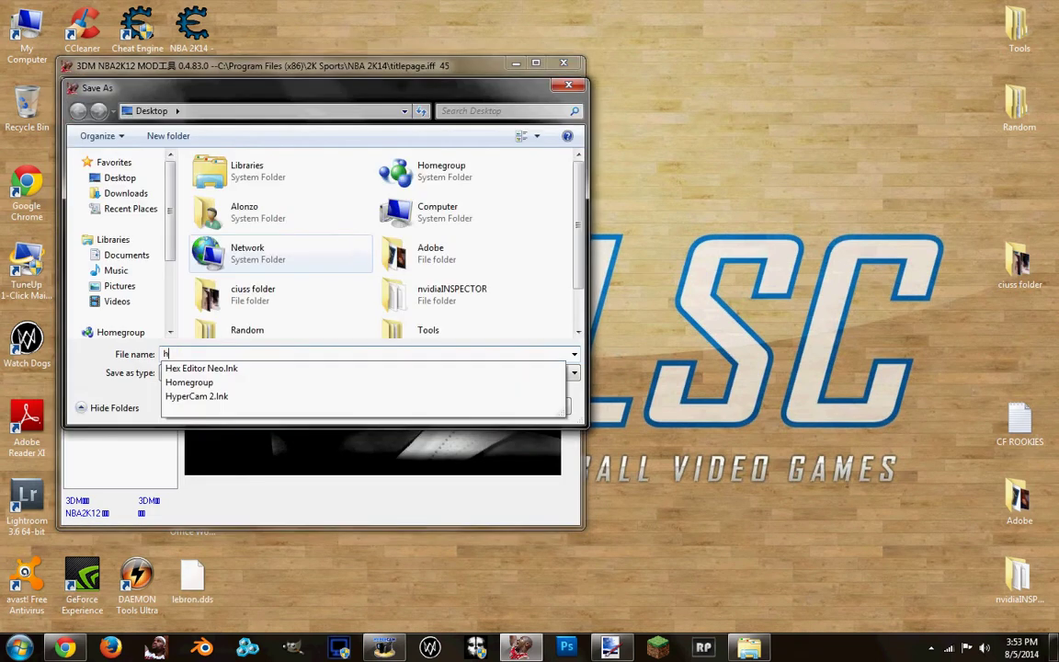
key(Return)
Export the powder texture 00021660 to the Desktop as a DDS file named powder
key(Up)
right_click(350, 246)
click(405, 288)
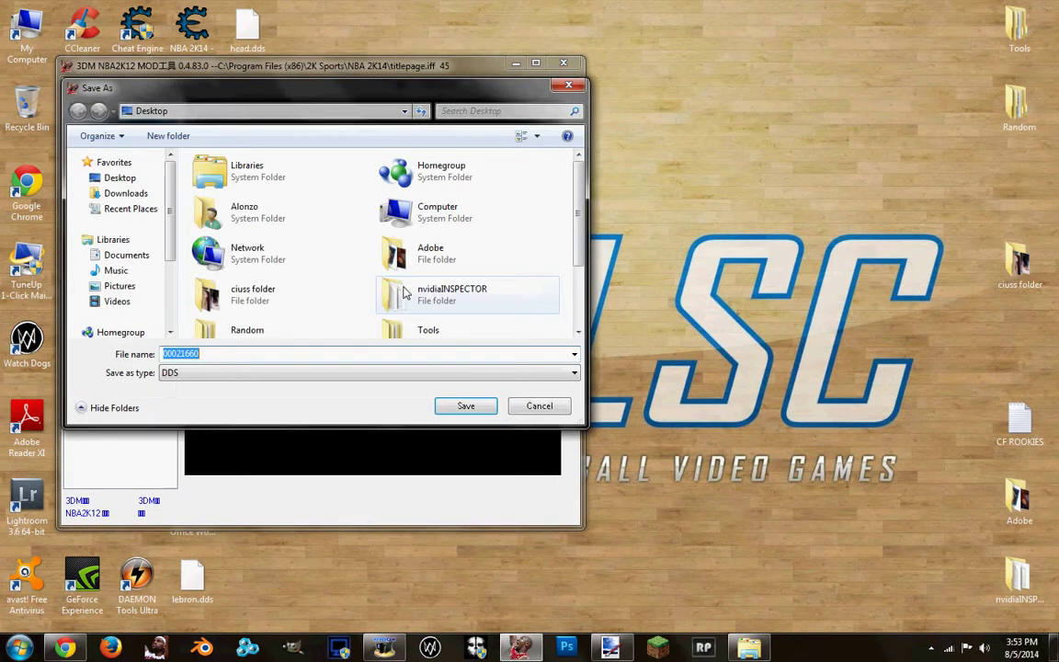
text(powd)
key(Return)
Minimize the mod tool, start paint.net and open head.dds, lebron.dds and powder.dds from the Desktop together
click(516, 64)
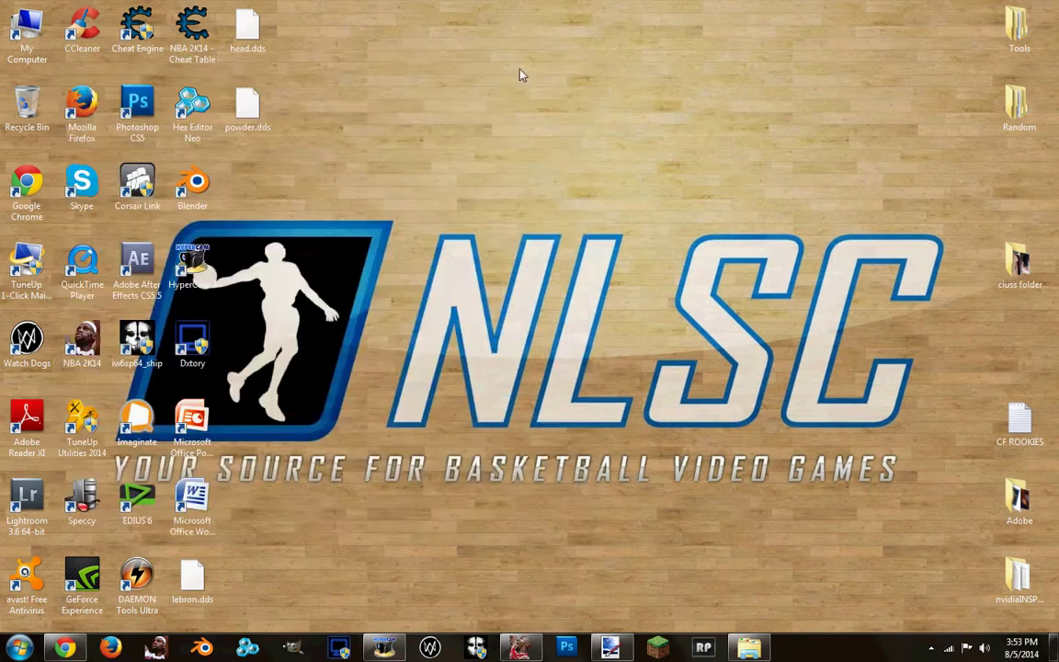
right_click(611, 646)
click(606, 605)
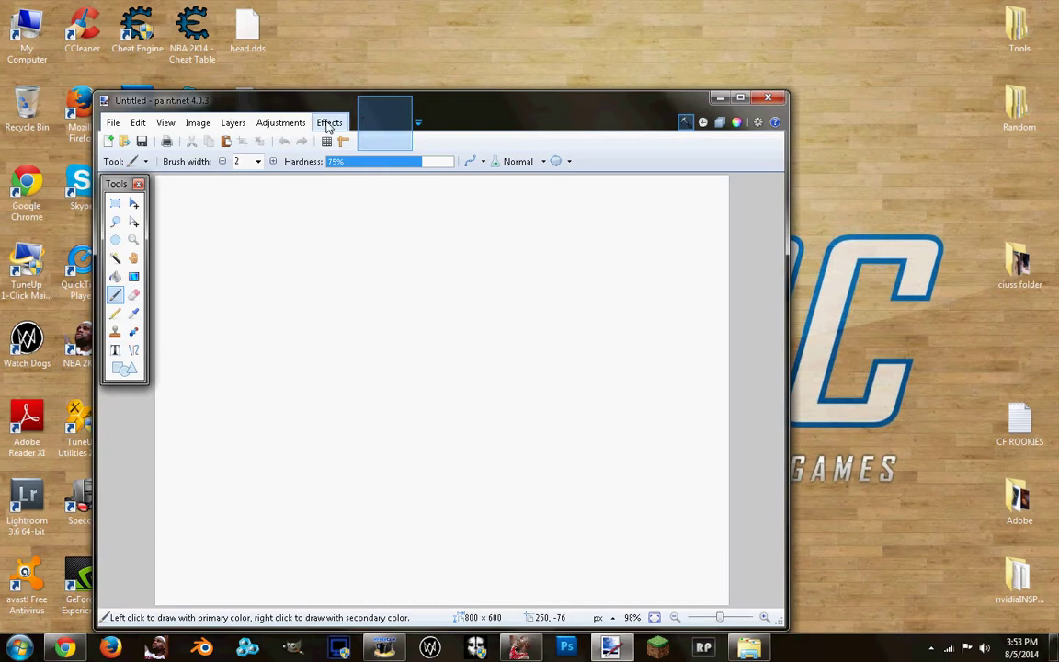
drag(227, 101, 649, 99)
click(511, 103)
click(536, 135)
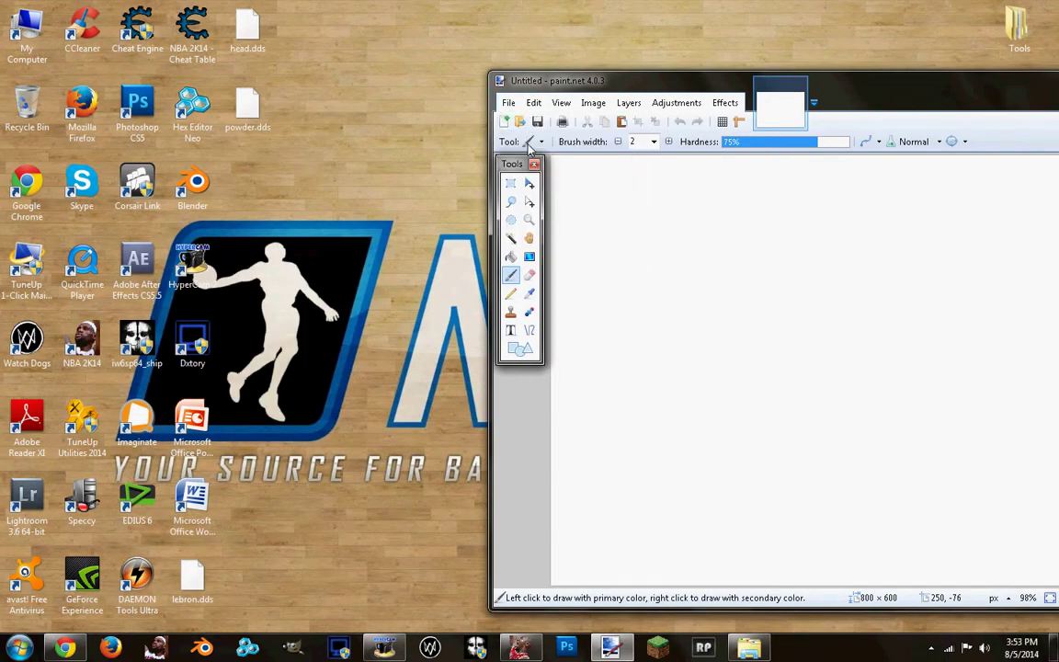
click(653, 249)
ctrl+click(655, 264)
ctrl+click(657, 295)
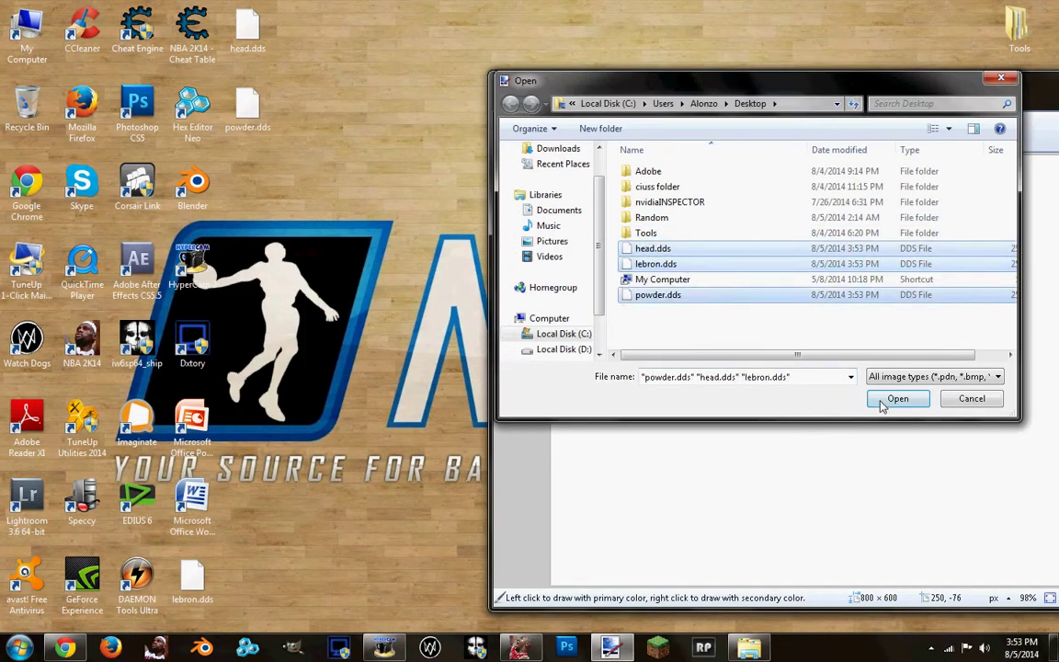
click(897, 398)
Erase the whole powder.dds image to transparency, save it and close it
key(ctrl+a)
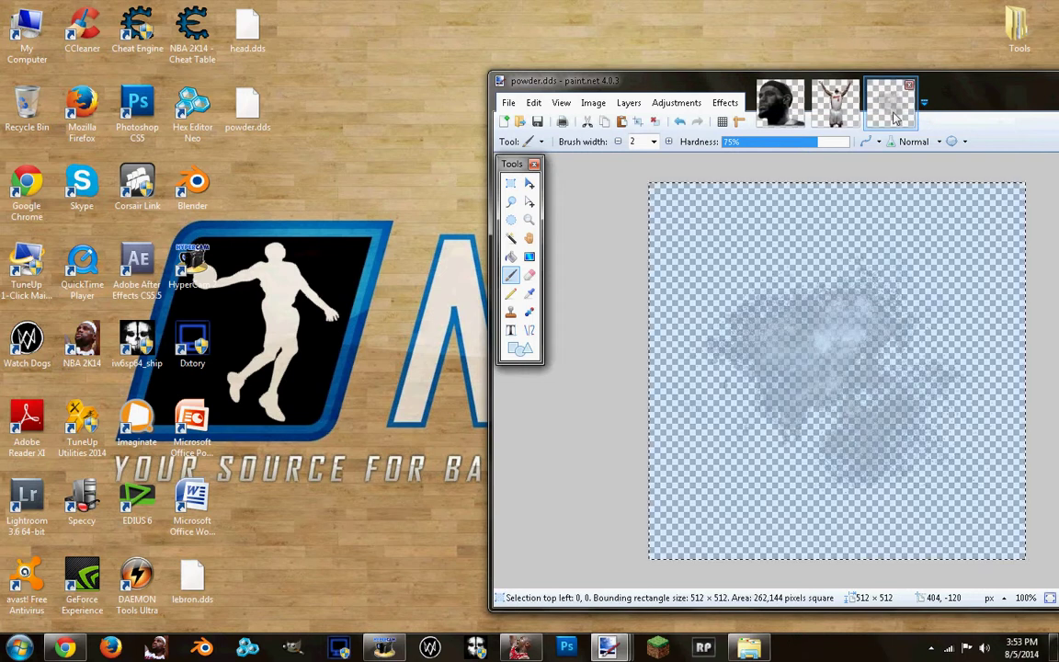
key(Delete)
click(508, 103)
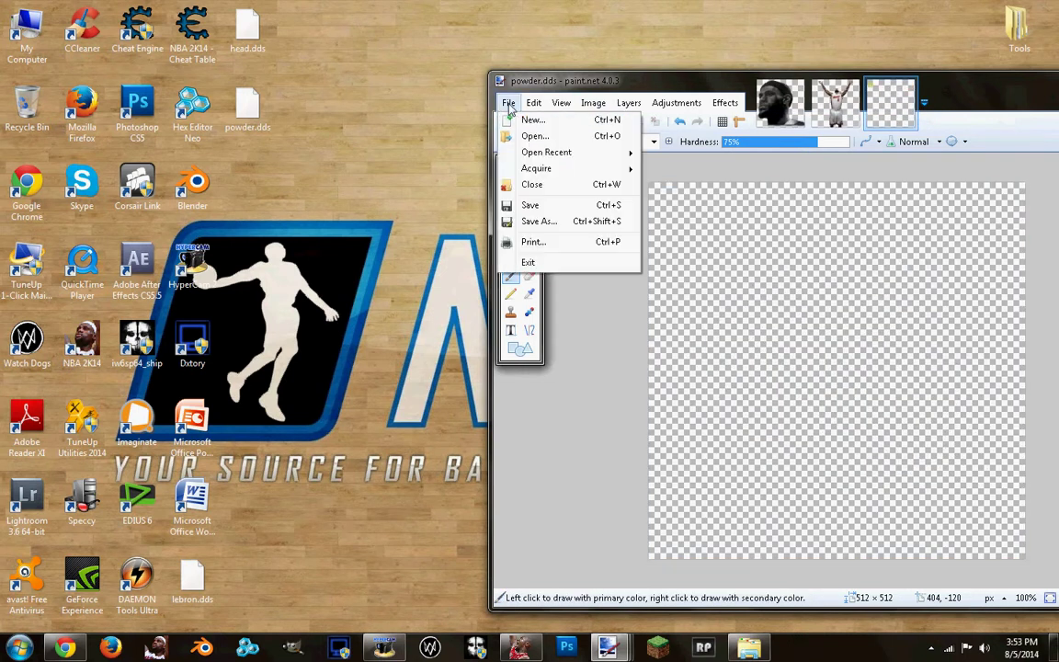
click(525, 205)
key(Return)
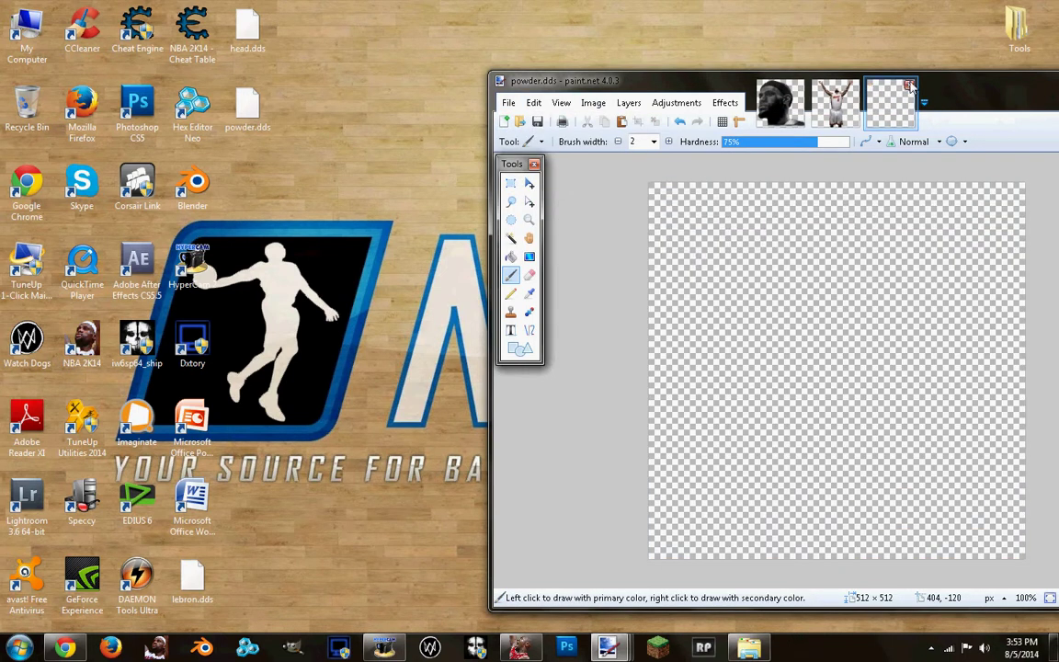
click(908, 85)
Open a new Google Chrome window, go to images.google.com and search for kobe bryant
right_click(64, 649)
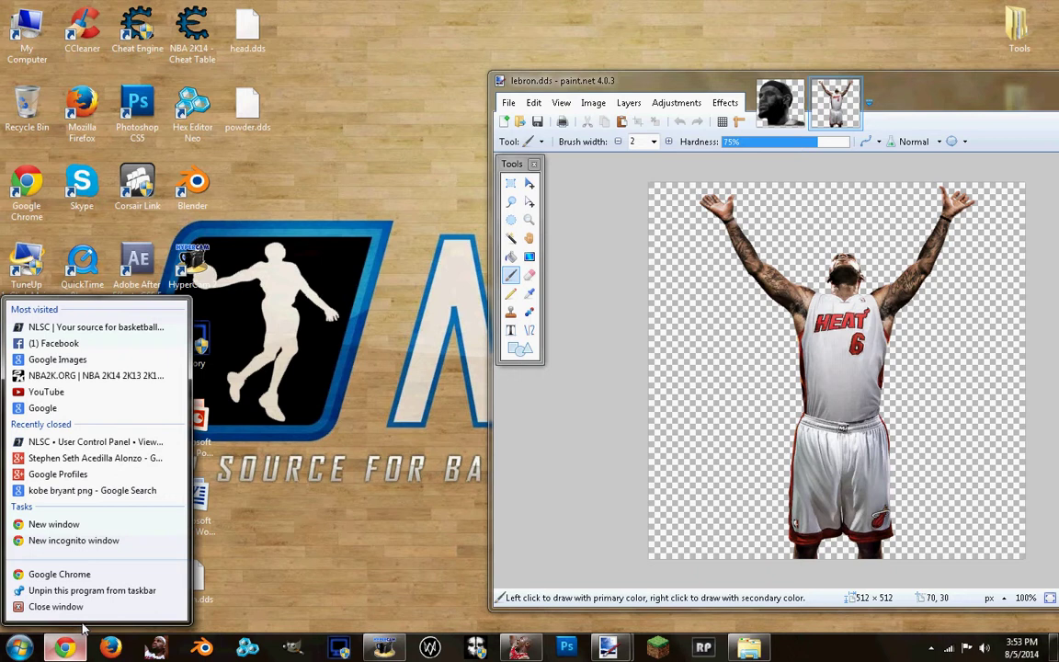
click(101, 572)
text(images.google.com)
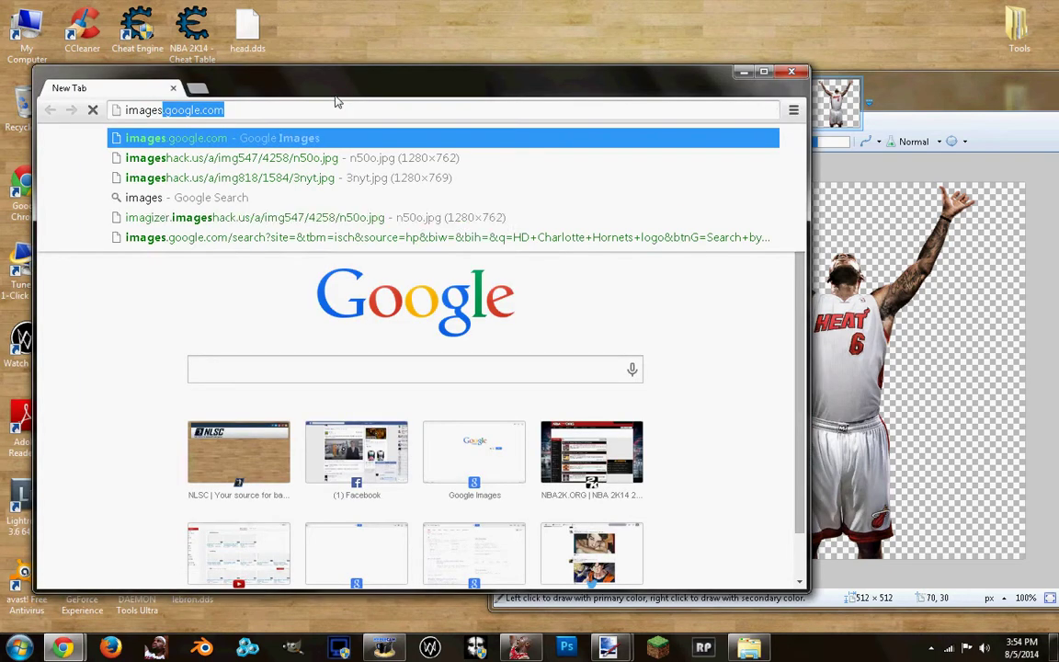
key(Return)
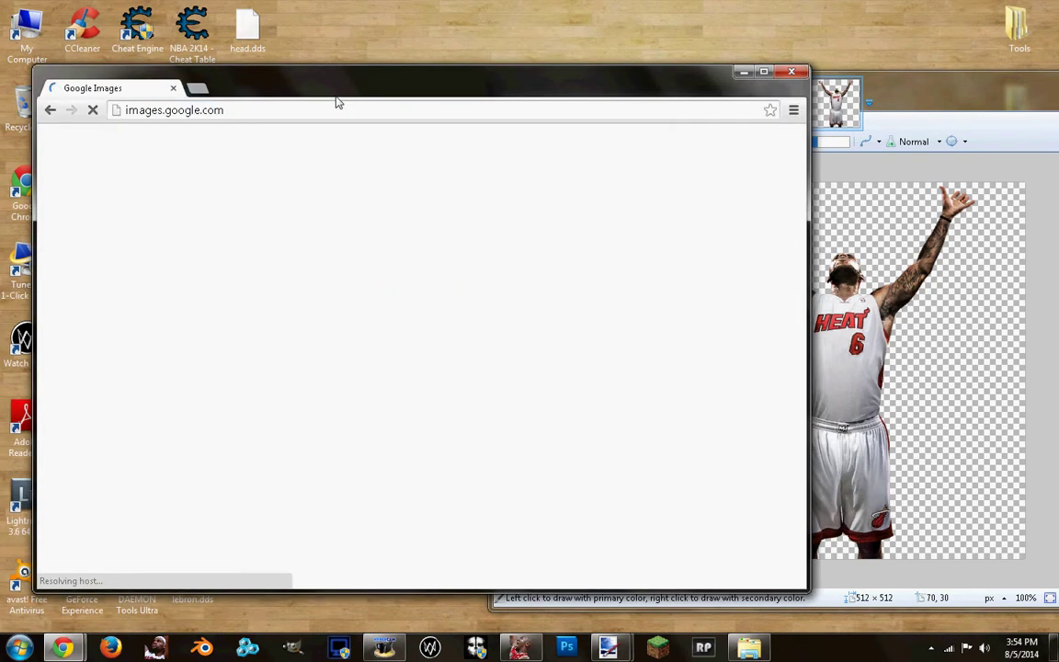
click(939, 86)
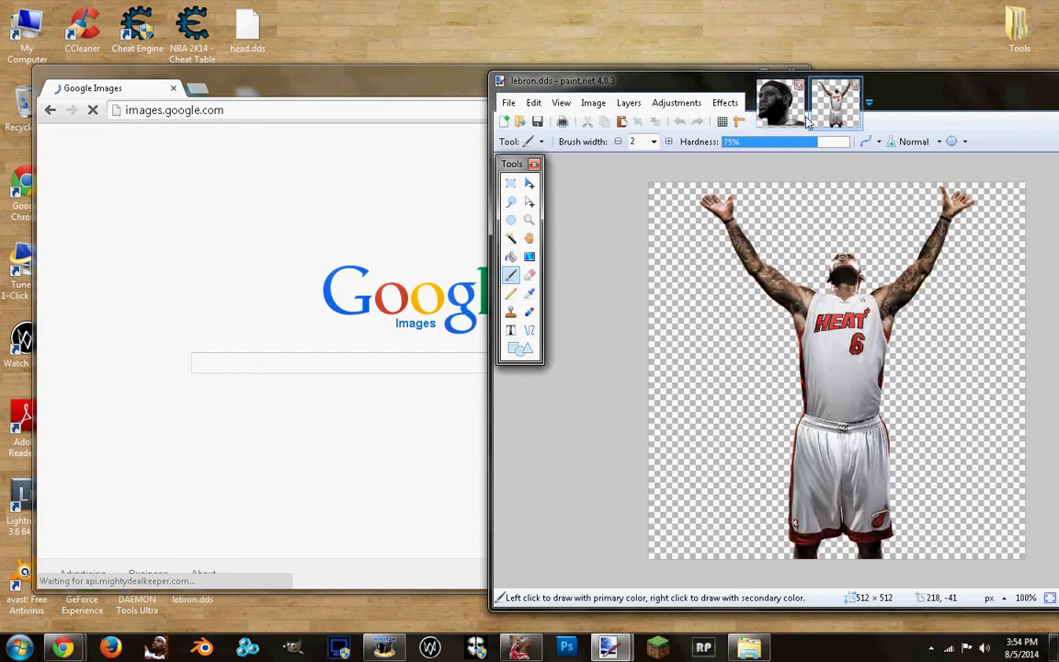
click(352, 267)
text(kob)
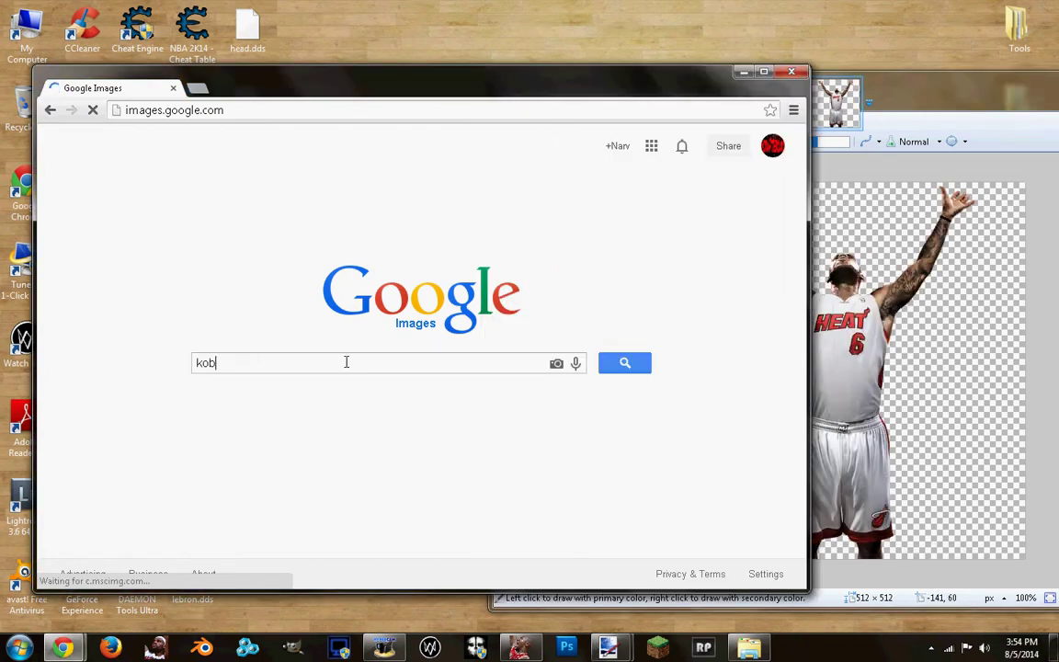
text(e bryant)
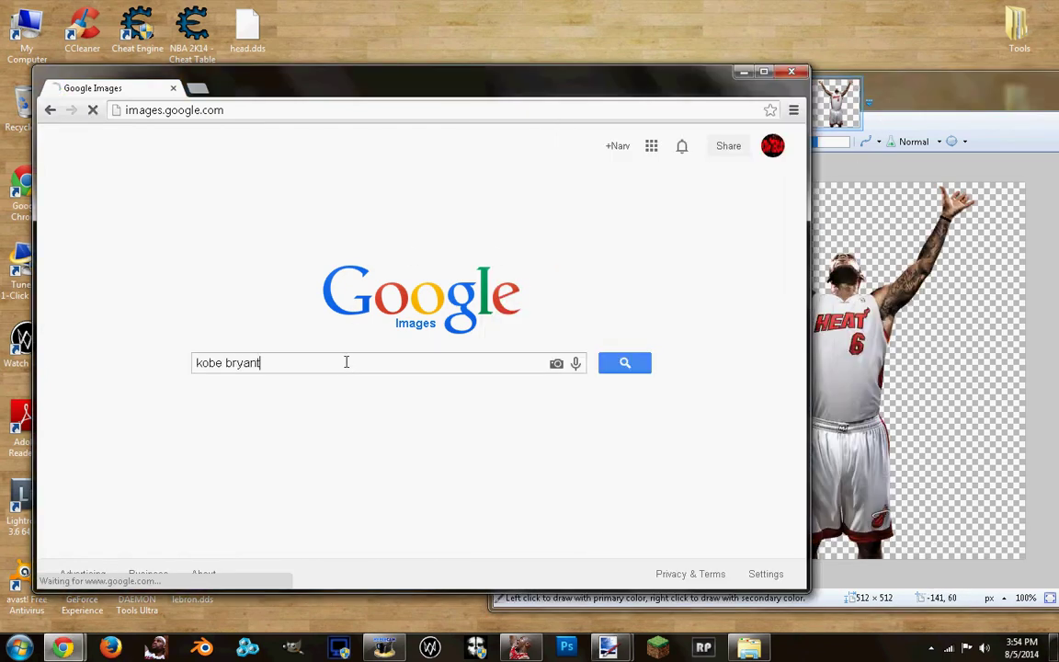
key(Return)
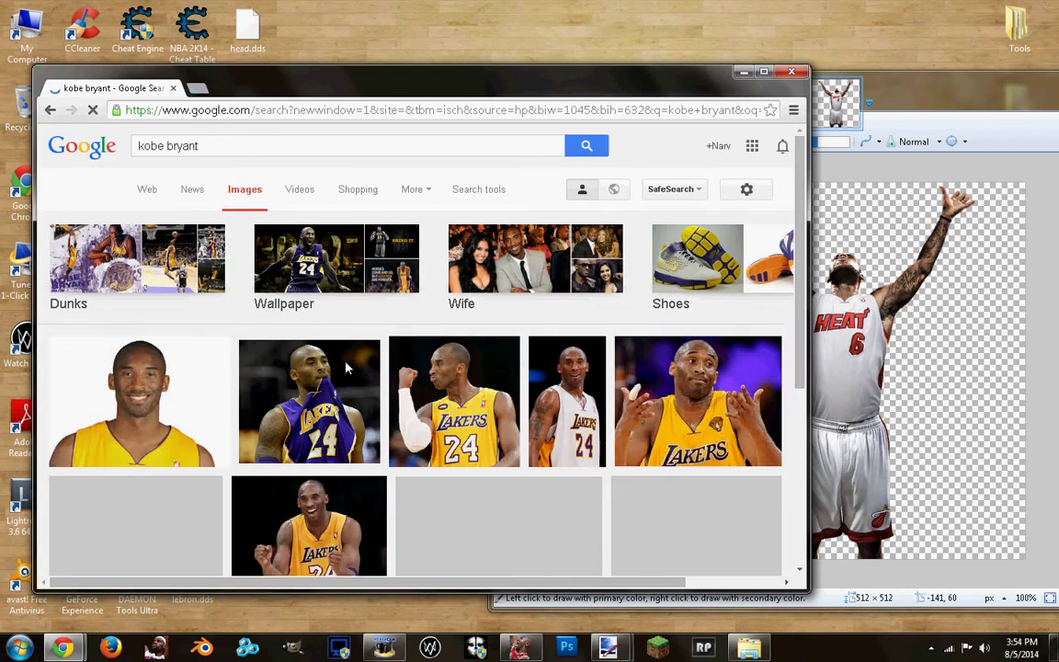
Display head.dds in paint.net for reference and preview the espn.go.com Kobe Bryant portrait from the image results
click(915, 126)
click(780, 101)
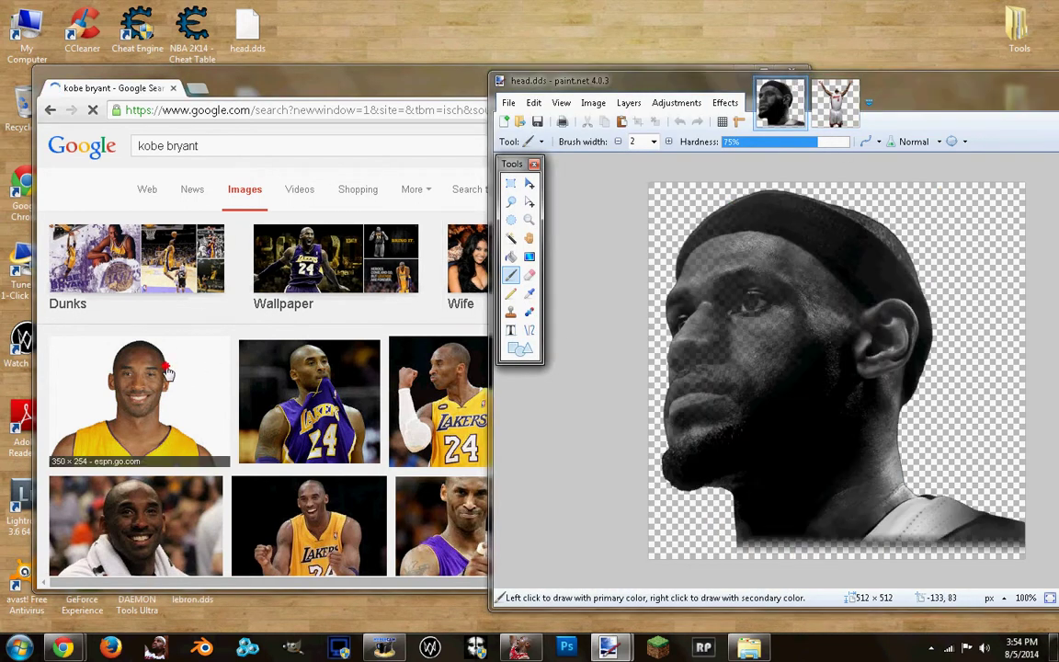
click(319, 83)
scroll(261, 303, down, 2)
scroll(90, 285, up, 1)
click(90, 285)
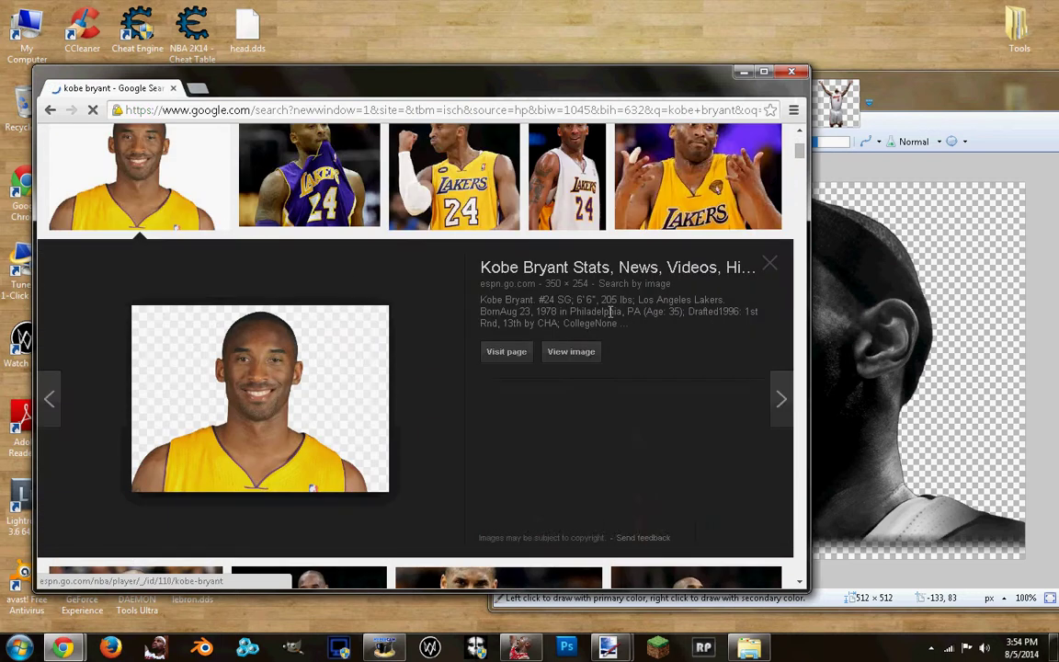
Open the espn.go.com portrait at full size in its own tab and search Google Images for kobe bryant png
click(597, 349)
scroll(232, 285, up, 3)
click(215, 144)
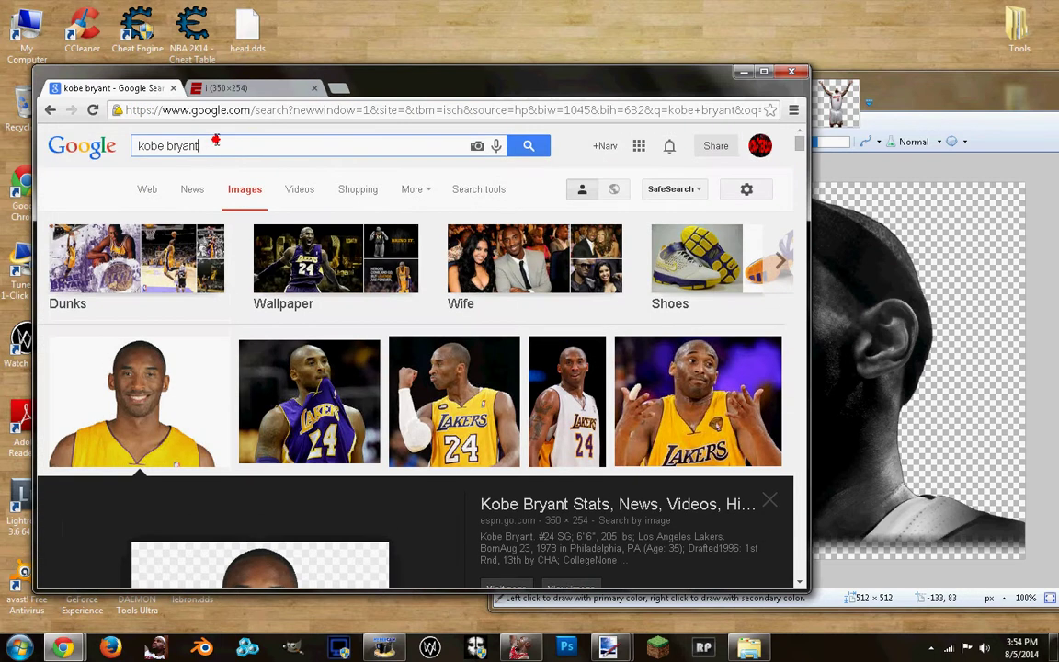
click(927, 92)
click(834, 103)
click(783, 103)
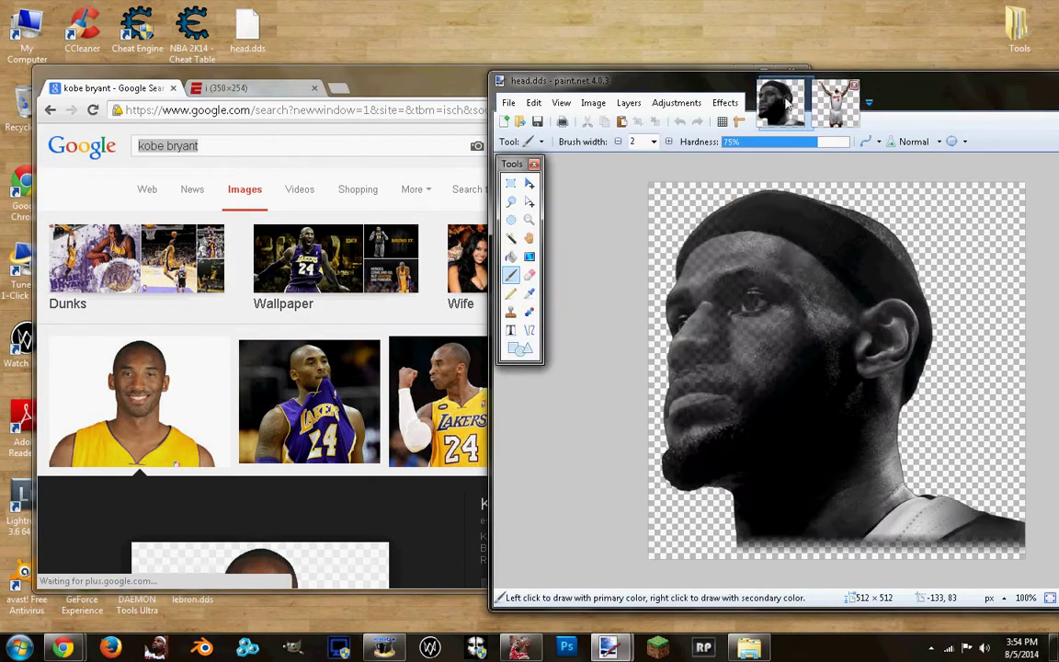
click(117, 101)
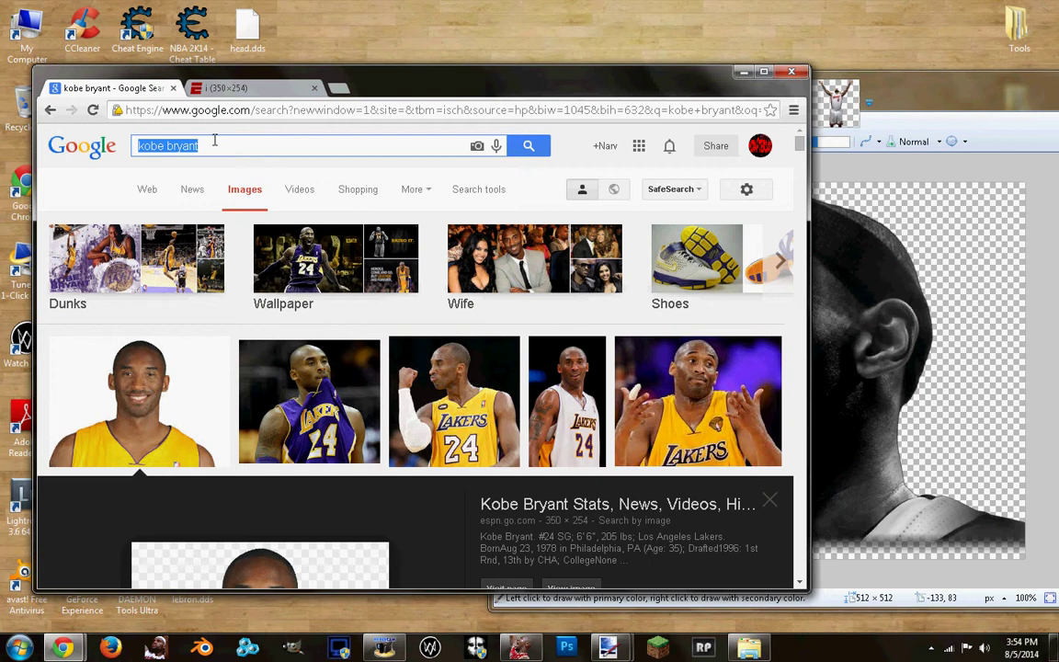
text(kobe bryant png)
key(Return)
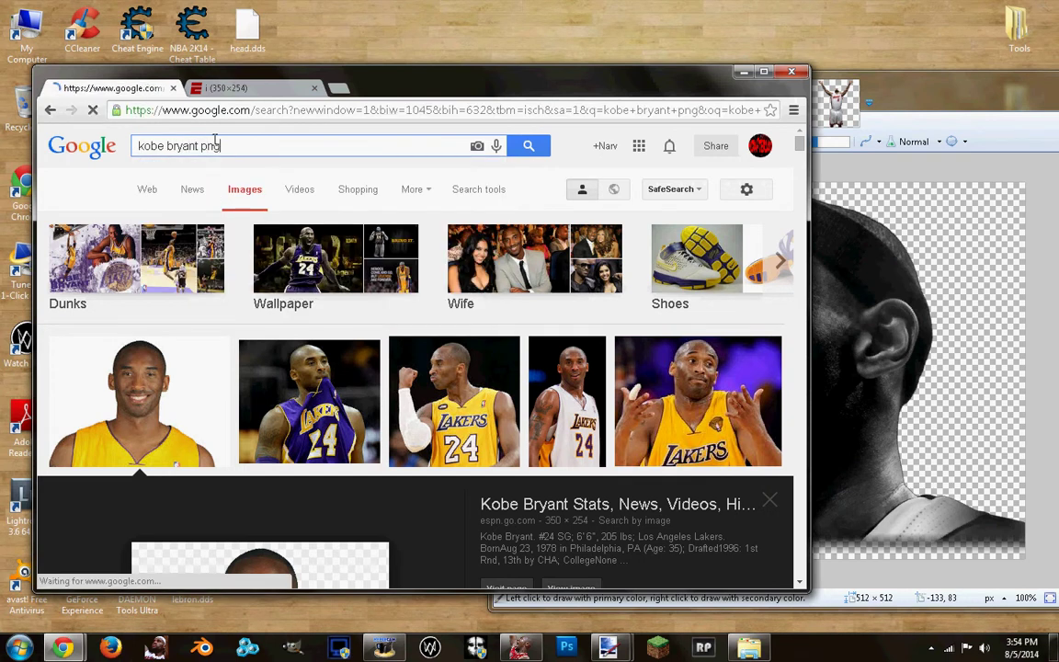
Save the full-size Kobe Bryant portrait to the Desktop as a PNG image named i
click(213, 90)
right_click(217, 147)
click(230, 154)
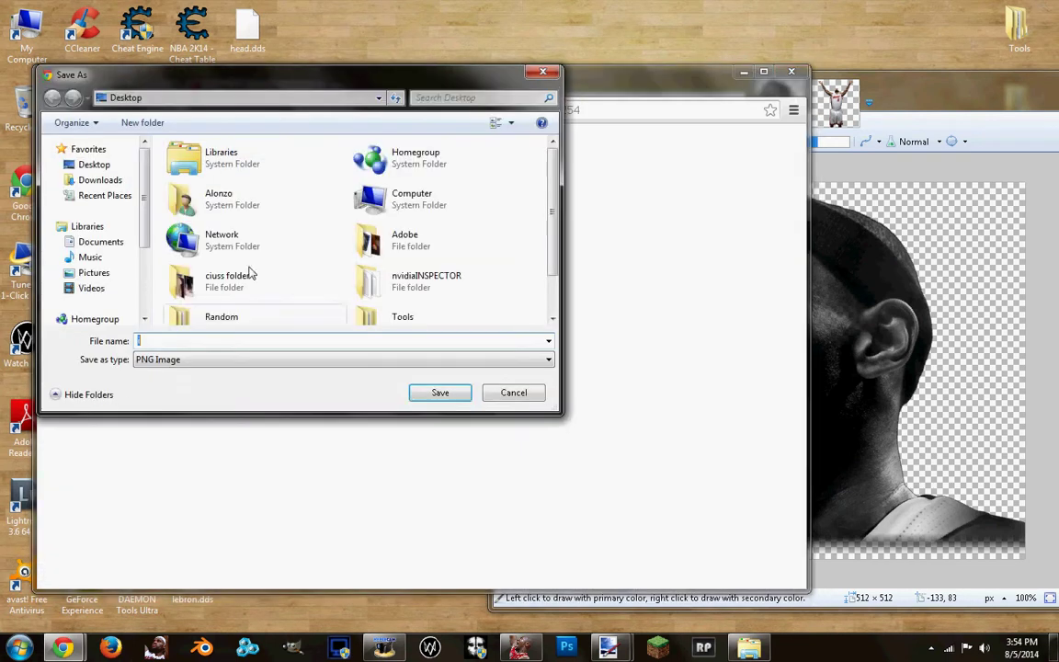
key(Return)
Return to the image results, dismiss the downloads bar and rerun the kobe bryant png search
click(126, 90)
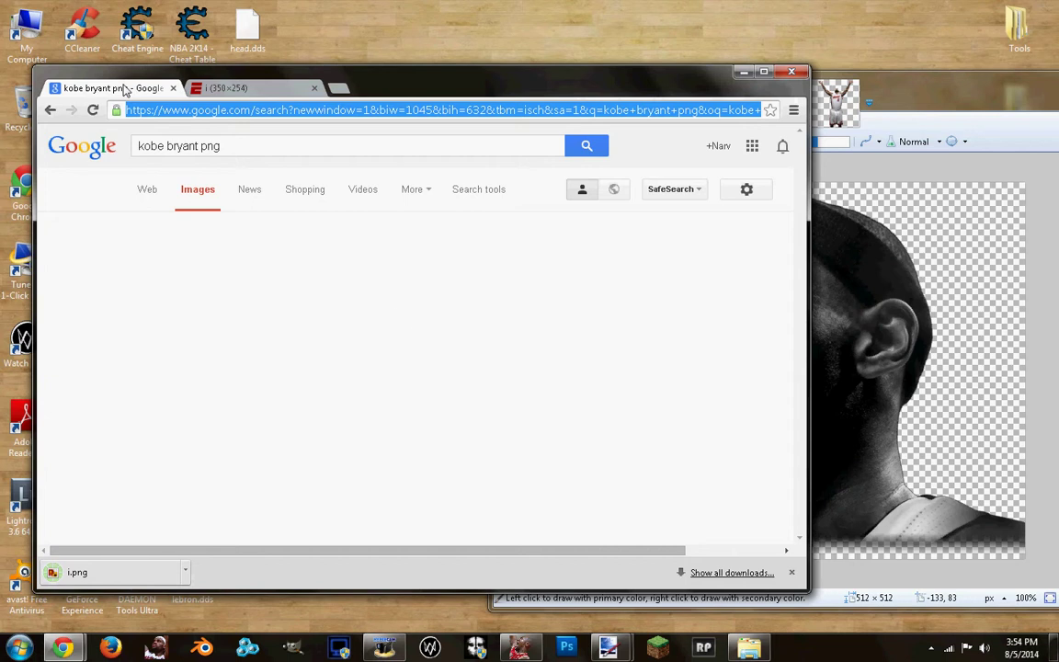
click(792, 572)
mouse_move(599, 79)
mouse_down()
mouse_move(590, 91)
mouse_move(608, 141)
mouse_move(605, 68)
mouse_move(606, 134)
mouse_move(601, 104)
mouse_up()
click(590, 171)
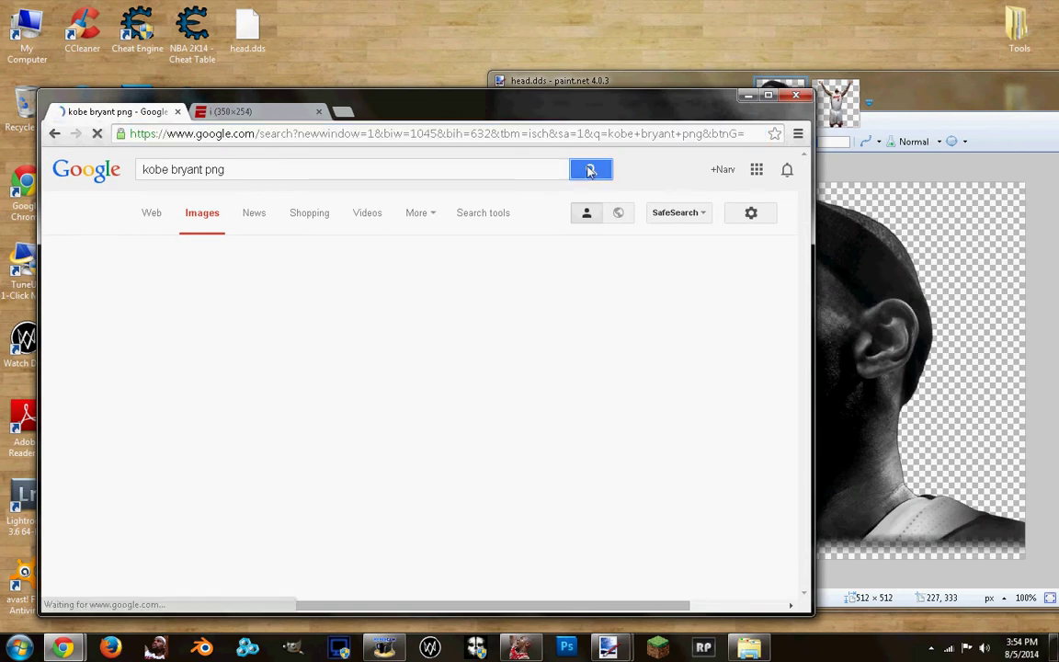
Browse the results for a transparent Kobe Bryant cutout and save the 800 × 600 hands-on-hips Lakers picture to the Desktop
scroll(201, 315, down, 2)
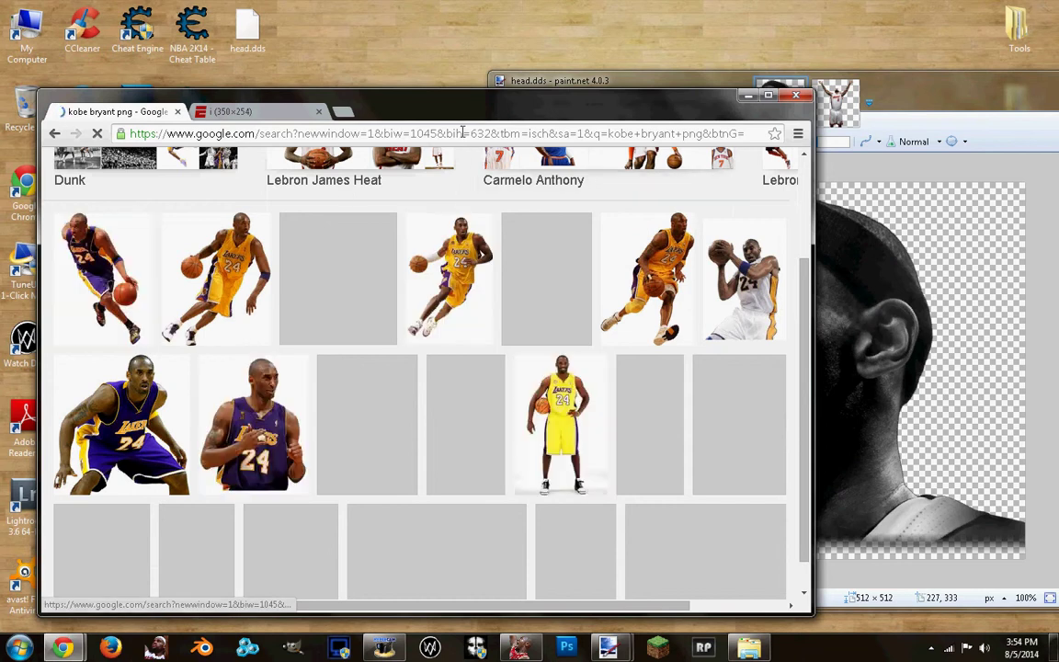
scroll(441, 308, down, 1)
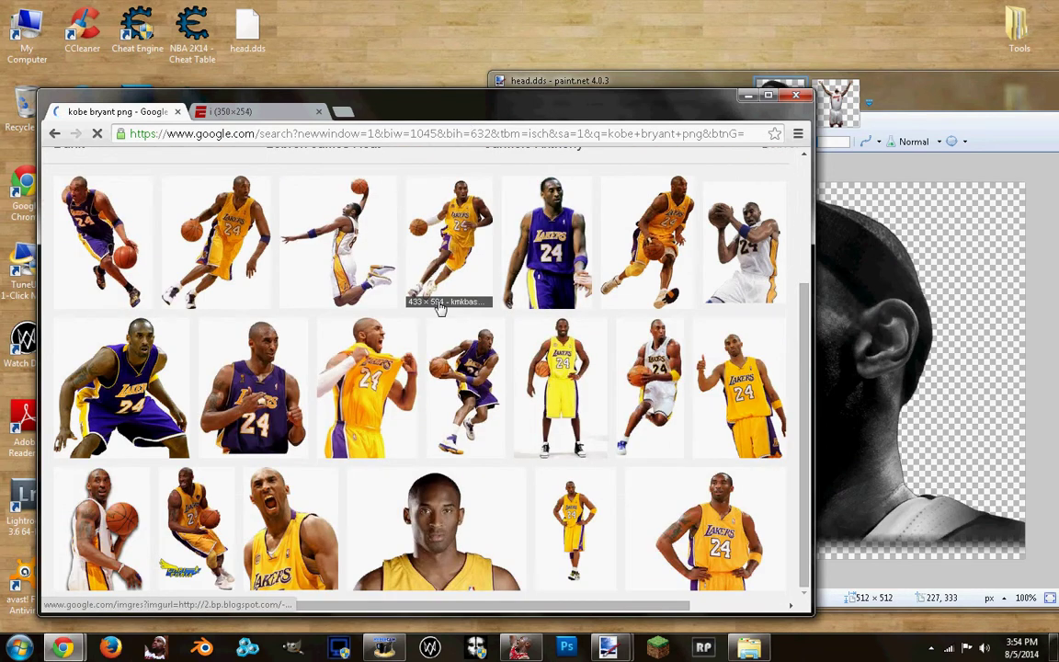
scroll(437, 415, down, 8)
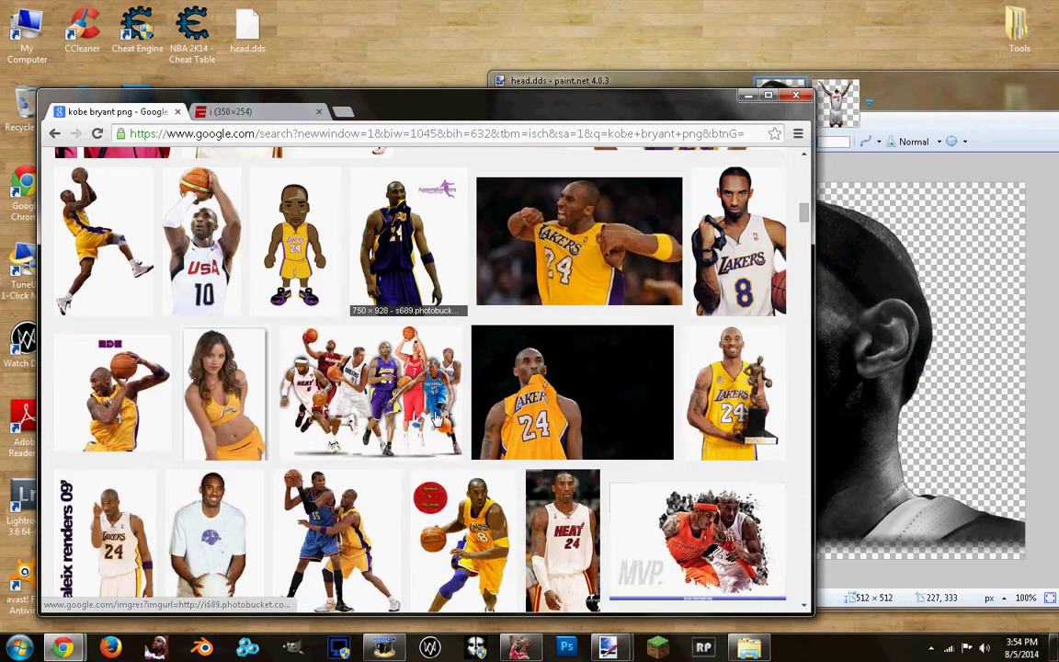
scroll(437, 415, down, 6)
scroll(433, 420, up, 5)
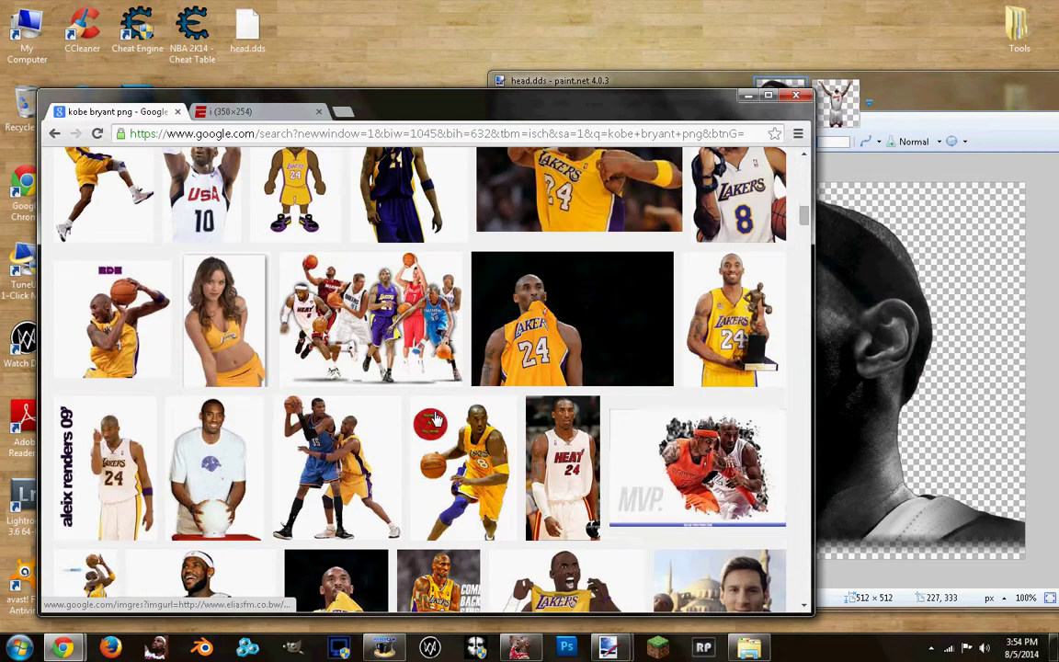
scroll(434, 420, down, 5)
click(248, 422)
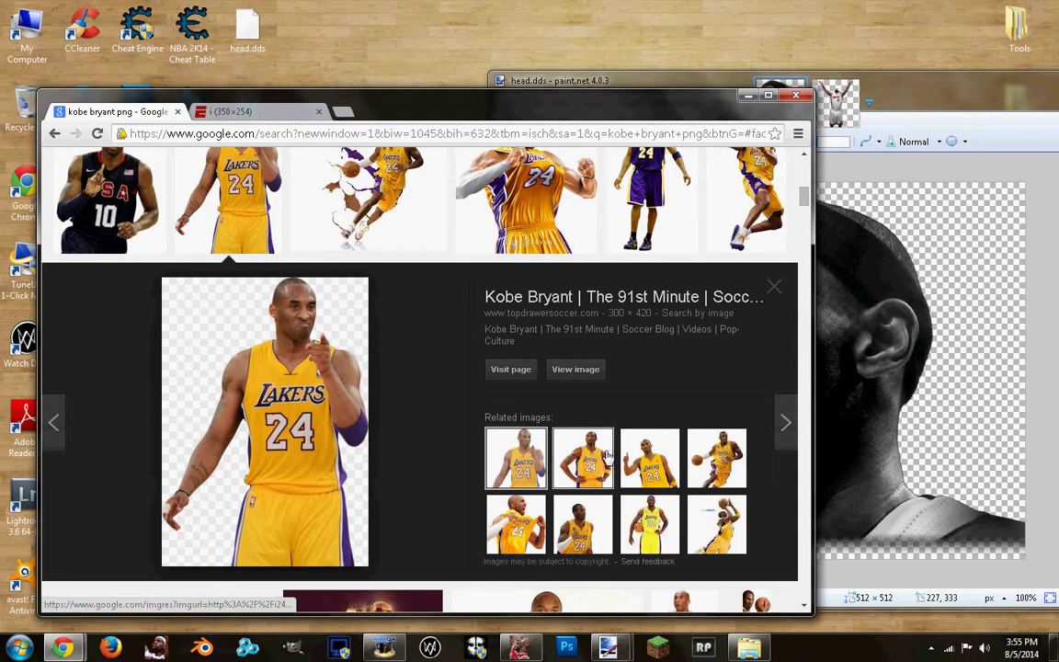
click(606, 454)
right_click(214, 303)
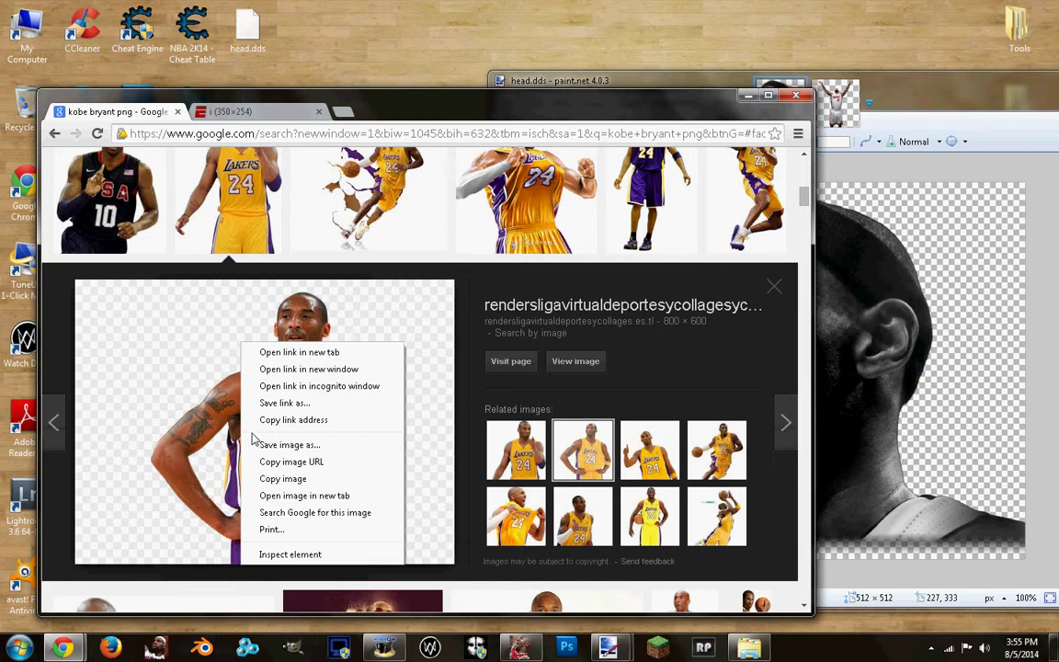
click(294, 398)
click(445, 416)
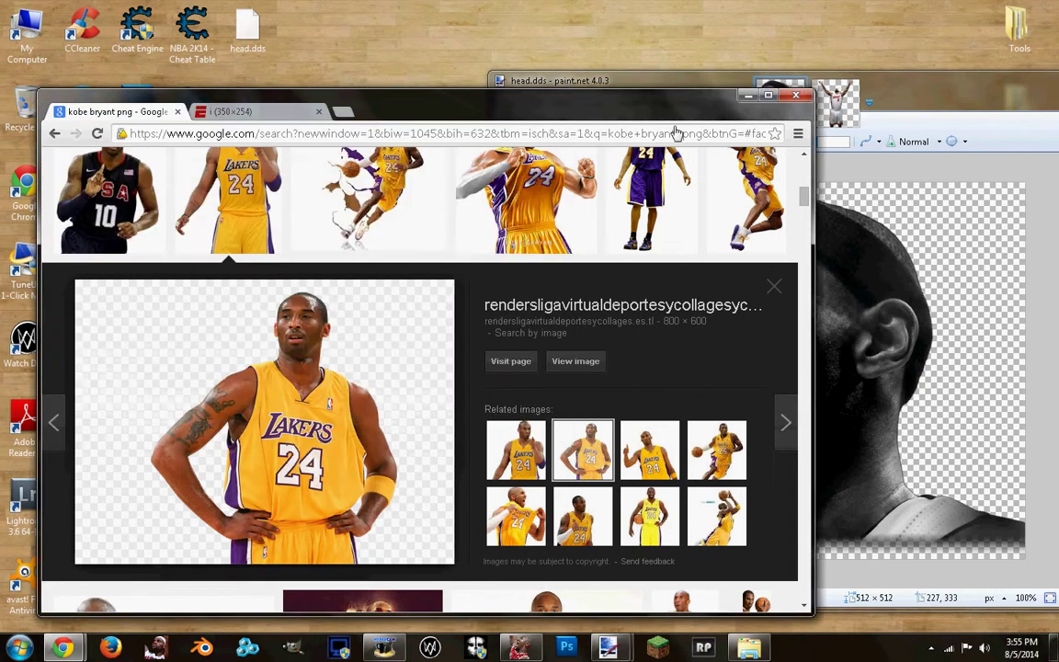
Minimize Chrome and open the i and Kobe-Cut PNG images from the Desktop together in paint.net
click(748, 95)
click(724, 104)
click(507, 103)
click(507, 104)
click(538, 135)
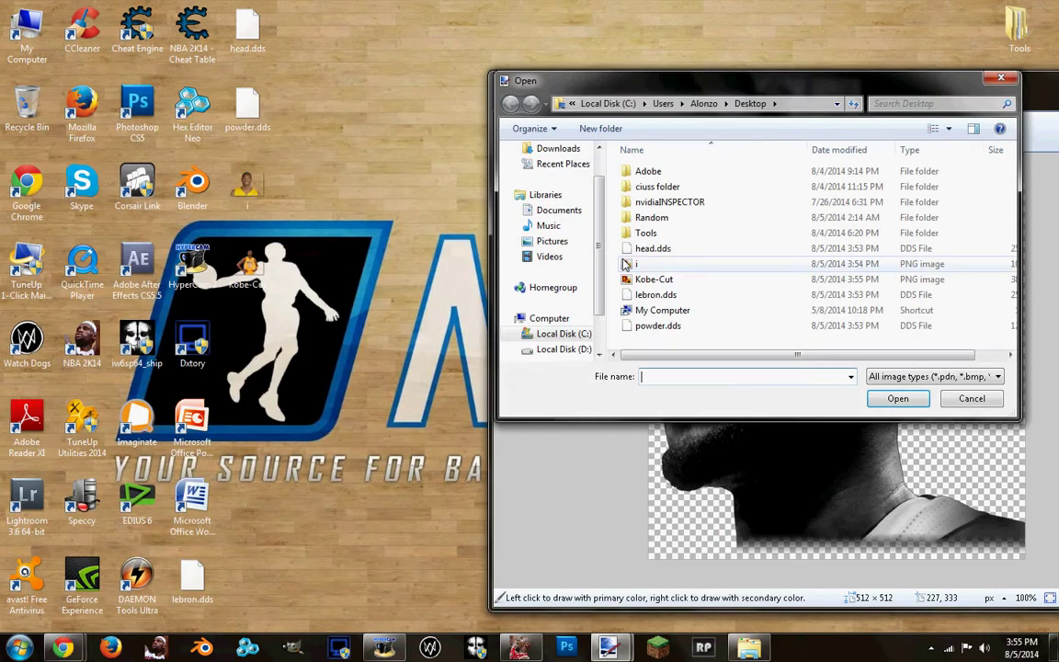
click(640, 266)
click(654, 279)
click(898, 398)
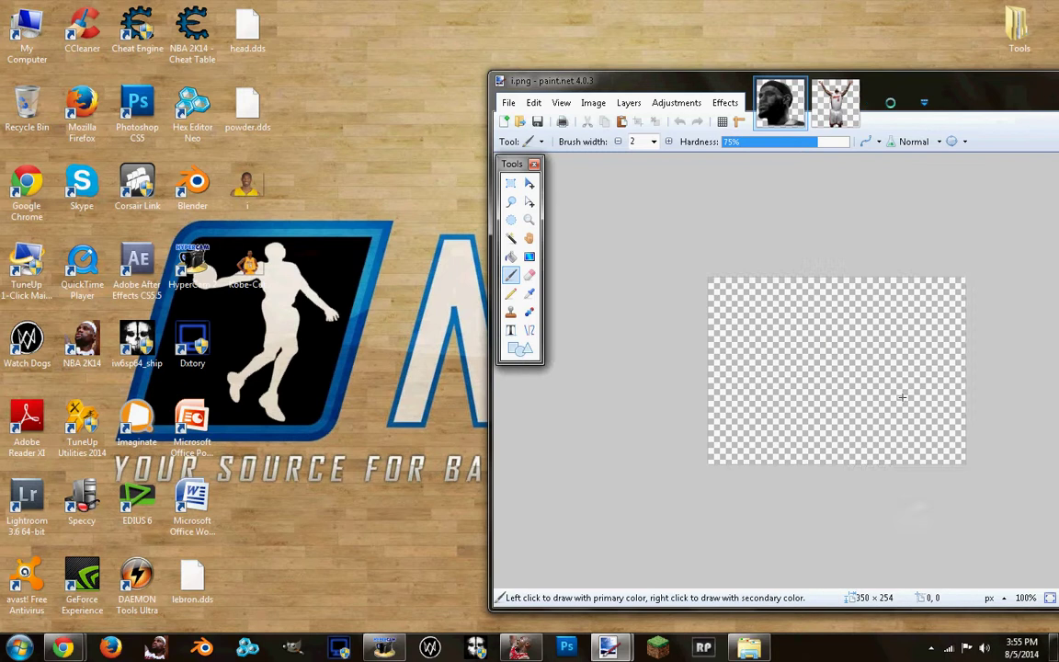
Erase the whole head.dds image and paste the complete i.png portrait into it
click(775, 107)
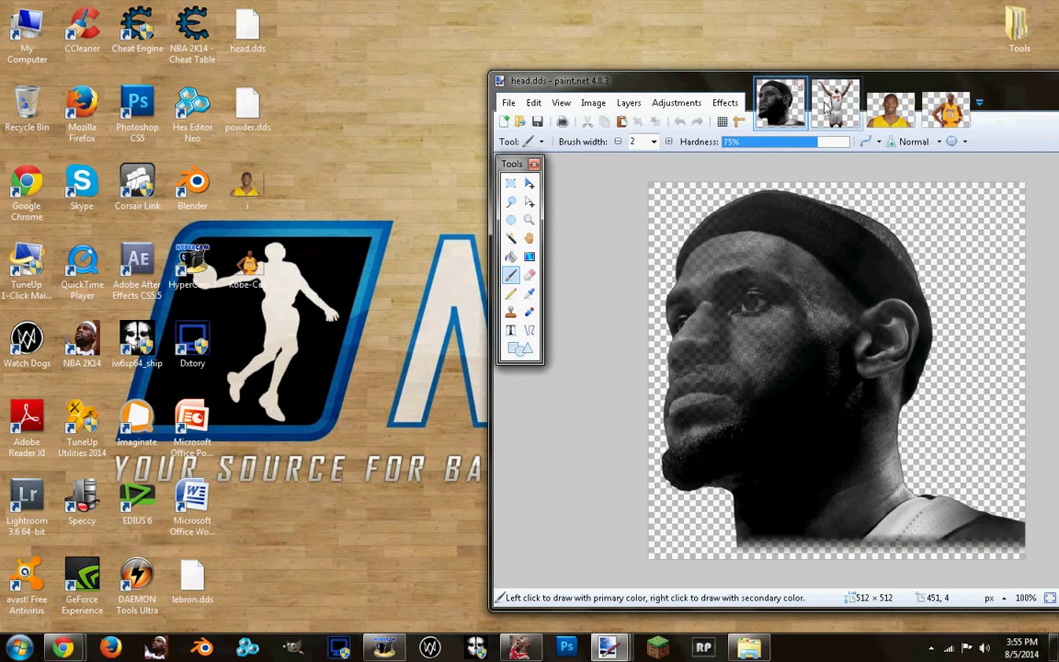
key(ctrl+a)
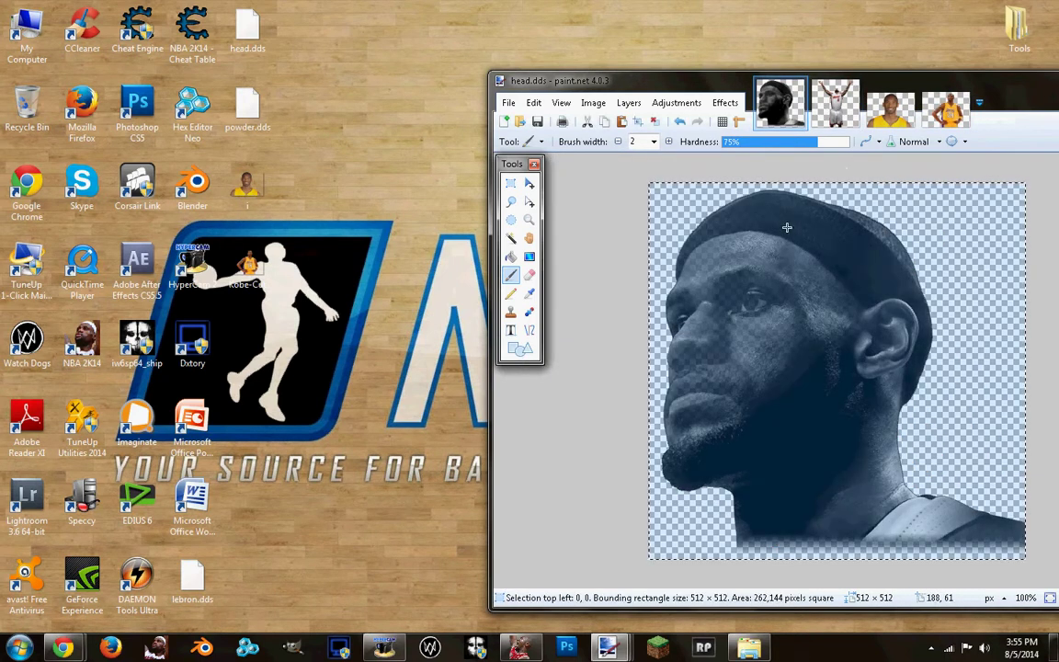
key(Delete)
click(887, 112)
key(ctrl+a)
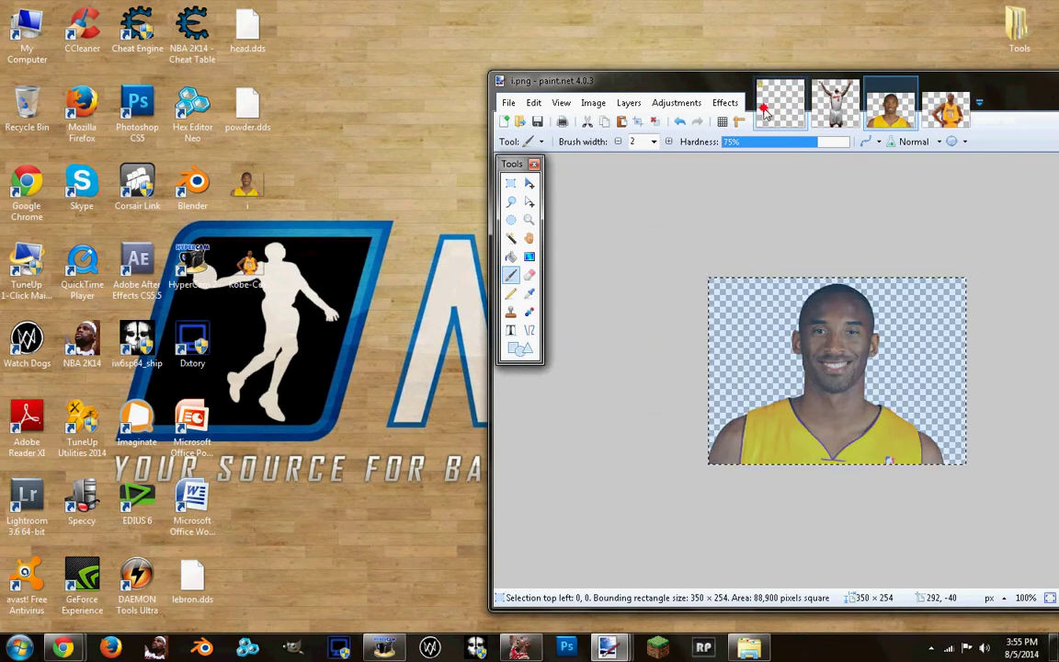
click(777, 108)
key(ctrl+v)
Enlarge the pasted portrait to about 713 × 517 pixels and position it so the head and shoulders fill the head.dds canvas
shift+drag(657, 347, 813, 470)
drag(597, 332, 593, 411)
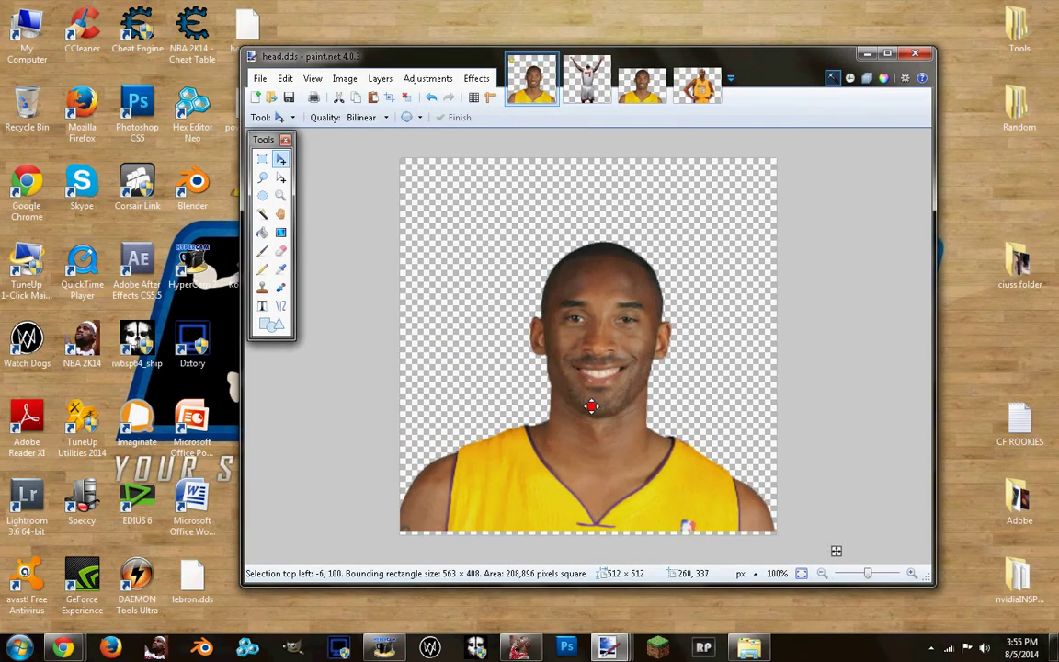
shift+drag(604, 230, 607, 157)
drag(652, 249, 612, 274)
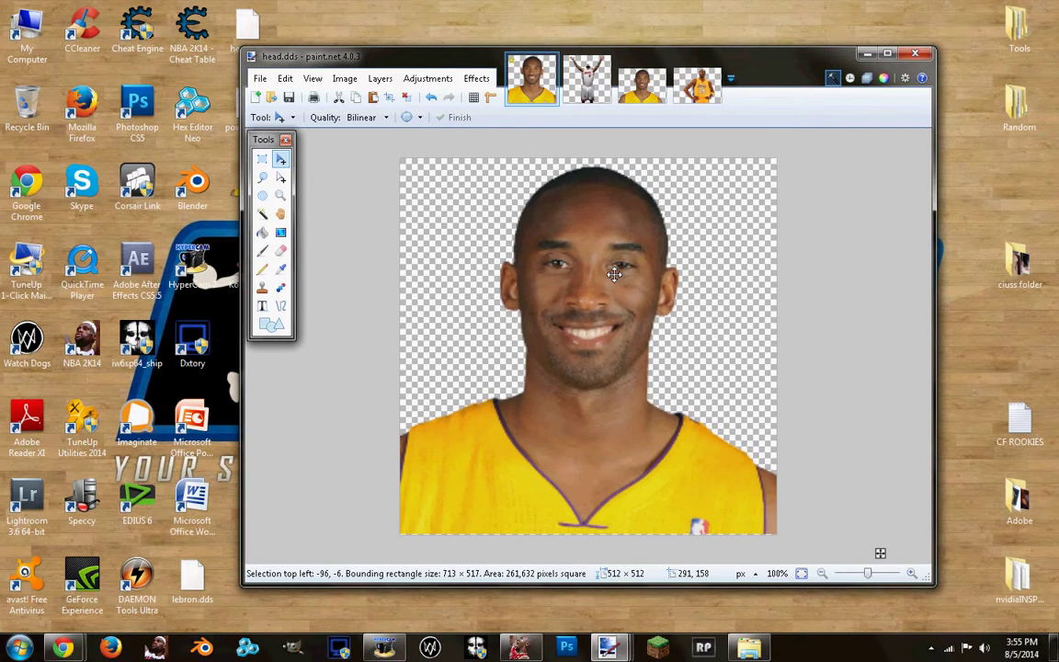
Save head.dds in the DXT5 (Interpolated Alpha) format
key(ctrl+s)
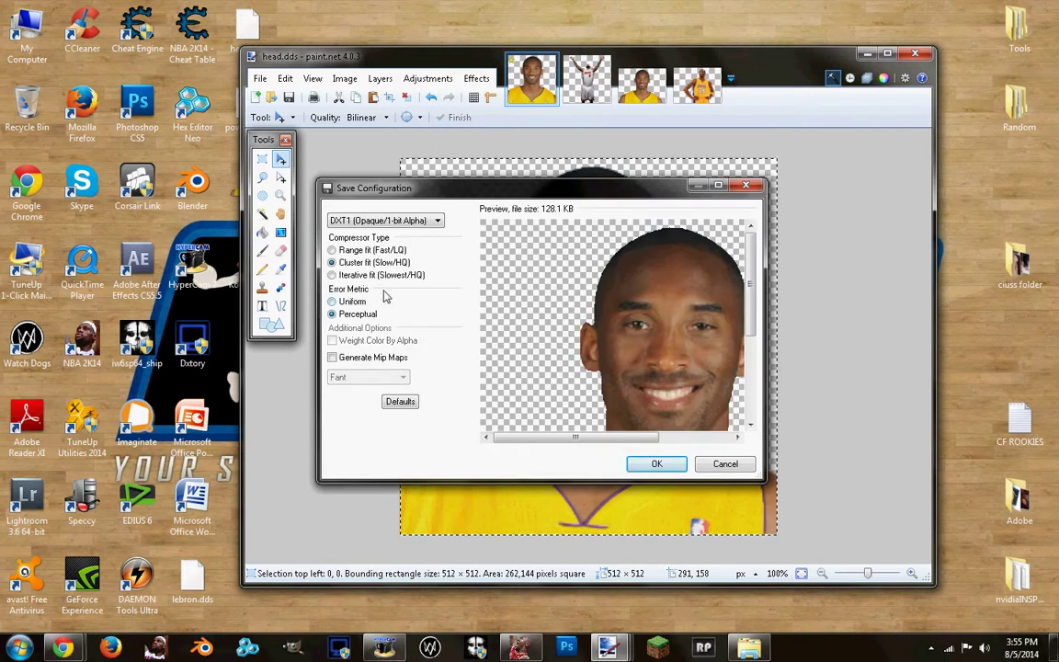
click(386, 220)
click(395, 262)
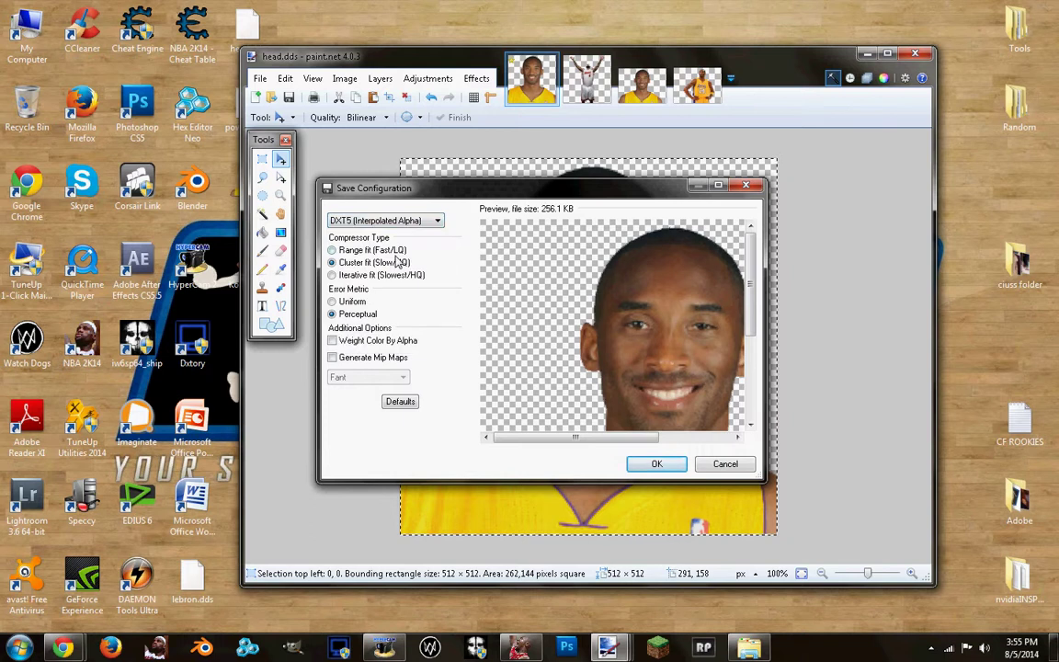
key(Return)
Erase the lebron.dds image and paste the Kobe-Cut.png picture into it, keeping the canvas at 512 × 512 pixels
click(646, 102)
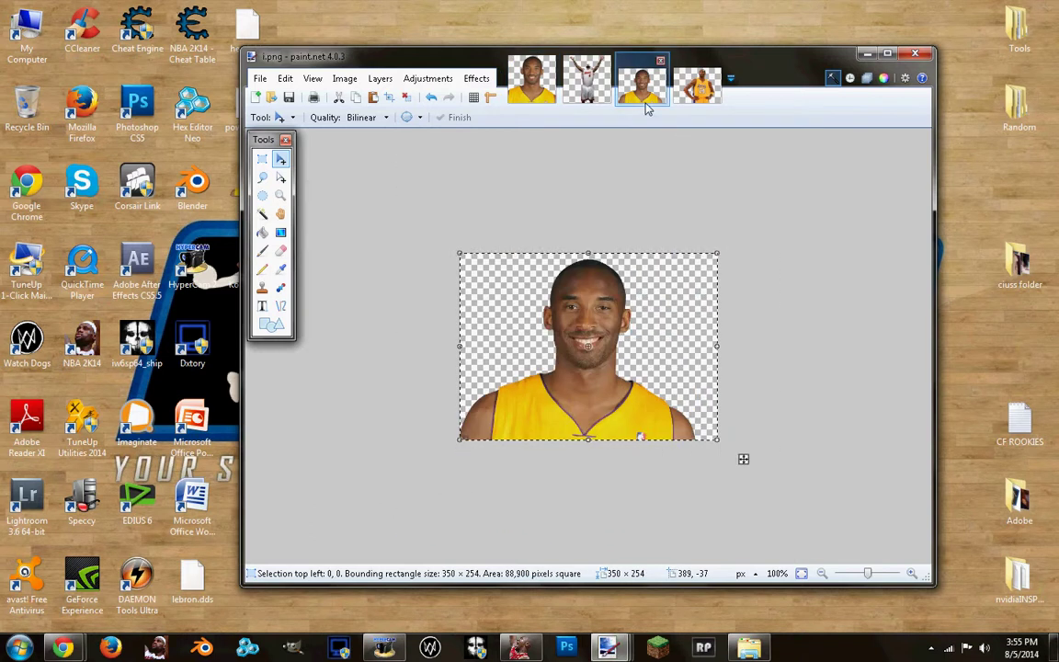
click(702, 98)
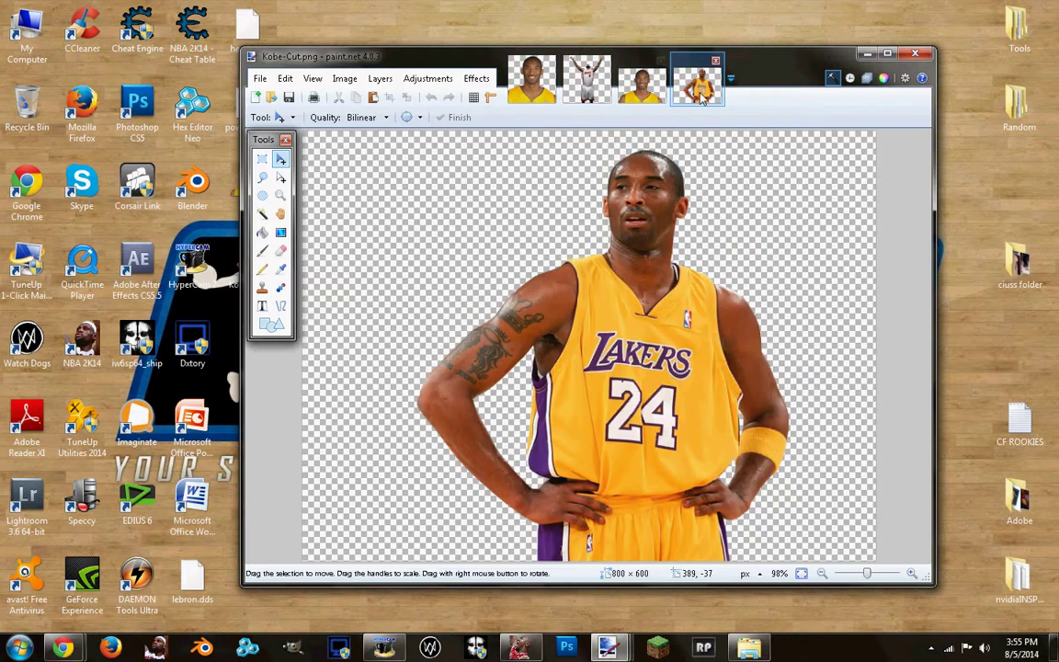
click(606, 83)
key(Delete)
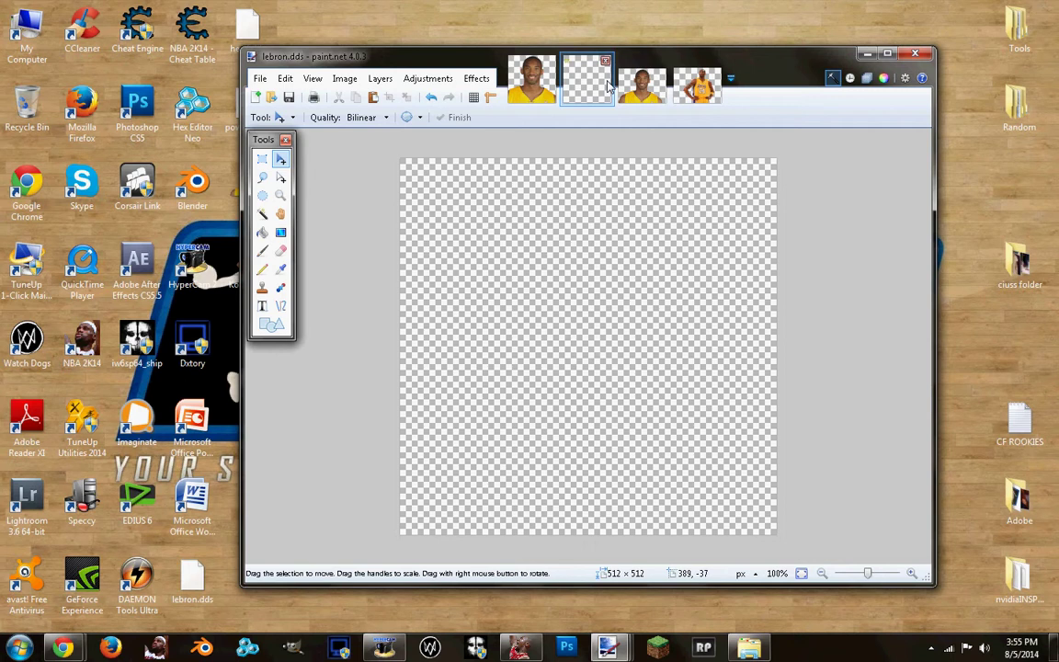
key(ctrl+v)
click(606, 420)
Scale the pasted Kobe cutout to about 697 × 532 pixels and position it so the whole figure fits the lebron.dds canvas
drag(905, 538, 851, 572)
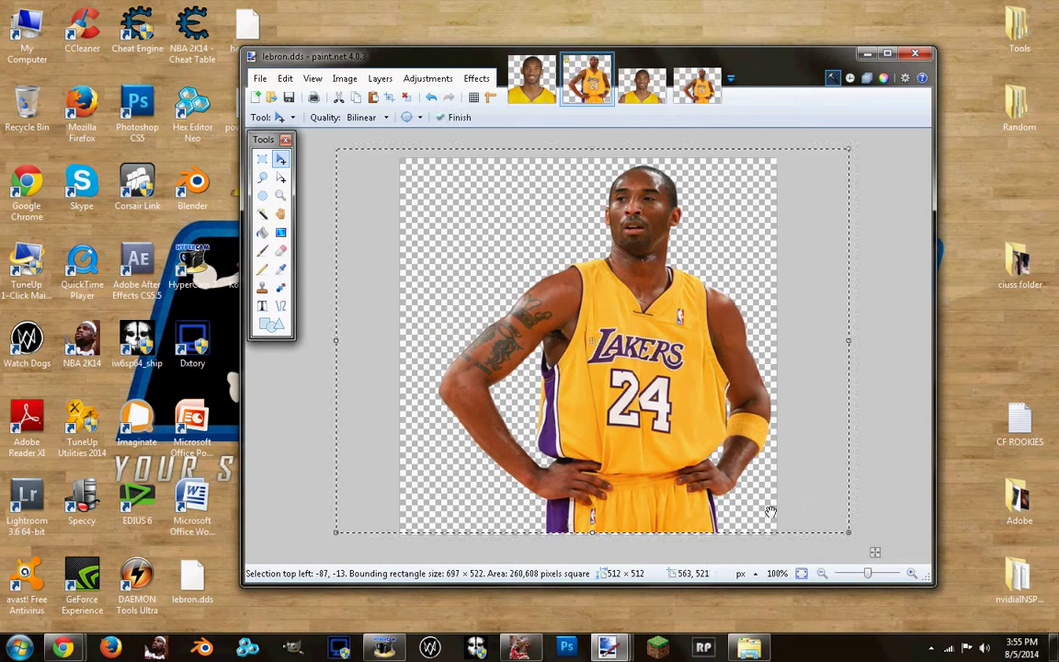
drag(700, 401, 699, 404)
drag(874, 553, 849, 553)
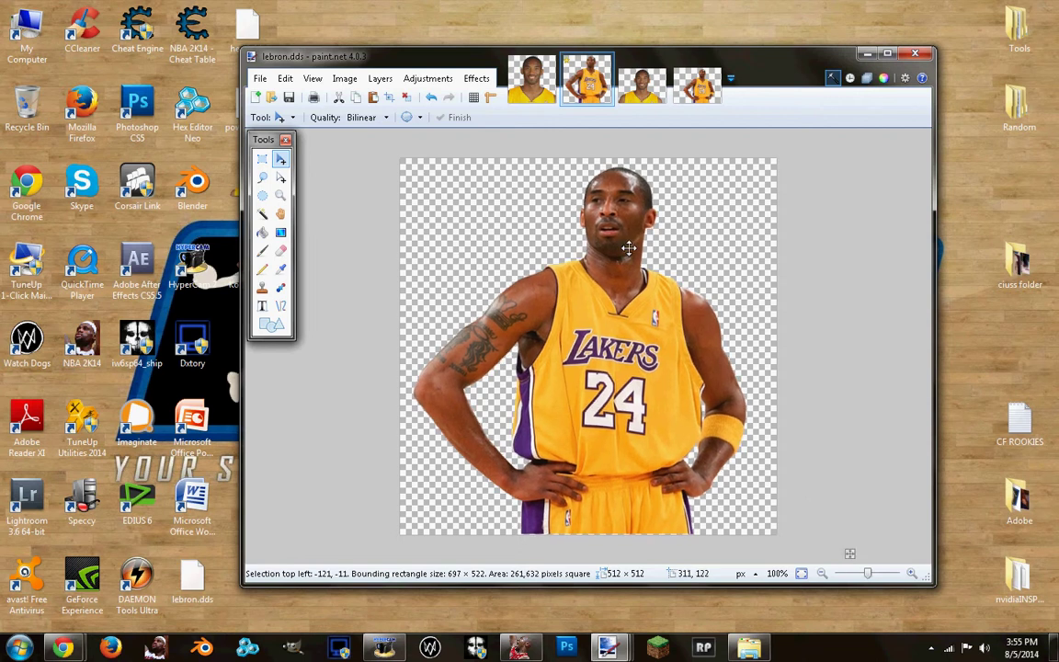
key(Down)
drag(580, 158, 575, 147)
Save lebron.dds, accepting the save configuration as it is
click(261, 80)
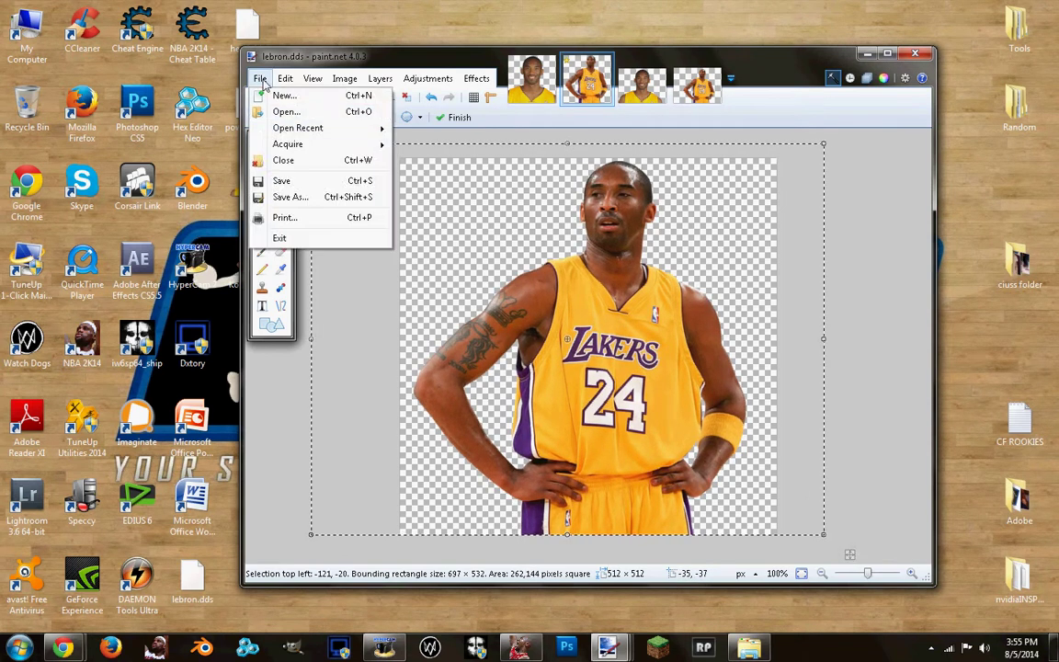
click(309, 182)
click(643, 462)
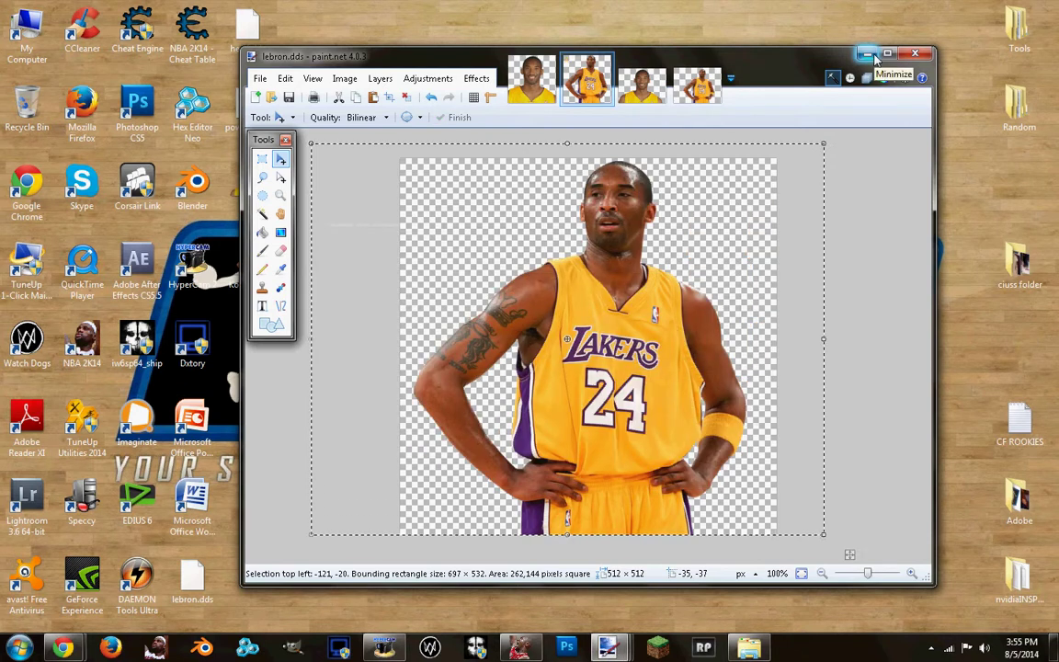
Reopen powder.dds from the Desktop and save it again in the DXT5 (Interpolated Alpha) format
click(262, 79)
click(292, 111)
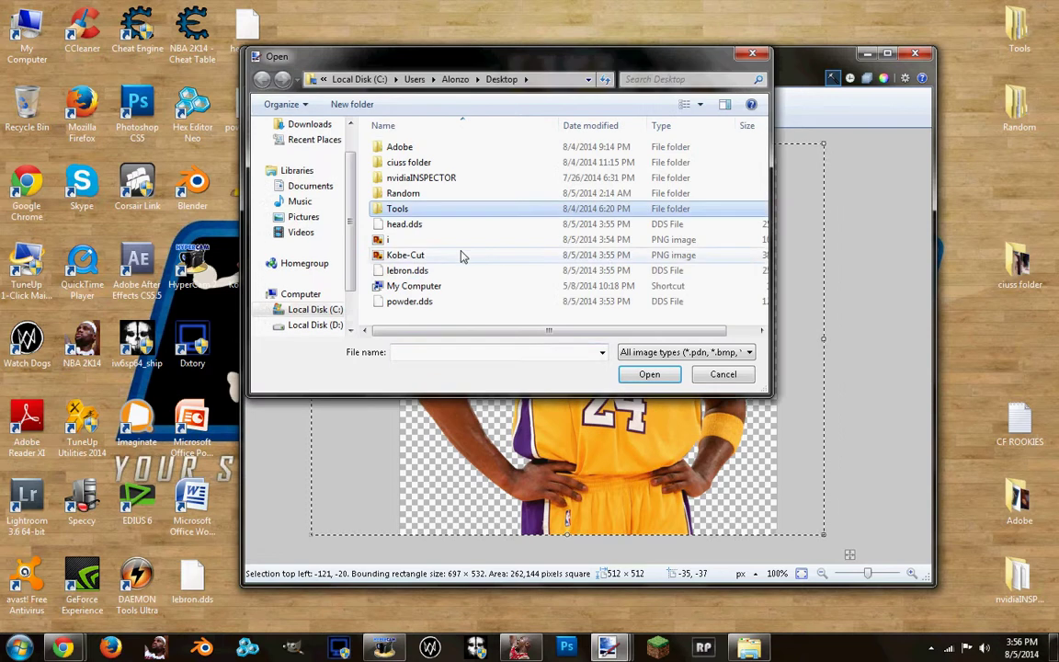
double_click(419, 300)
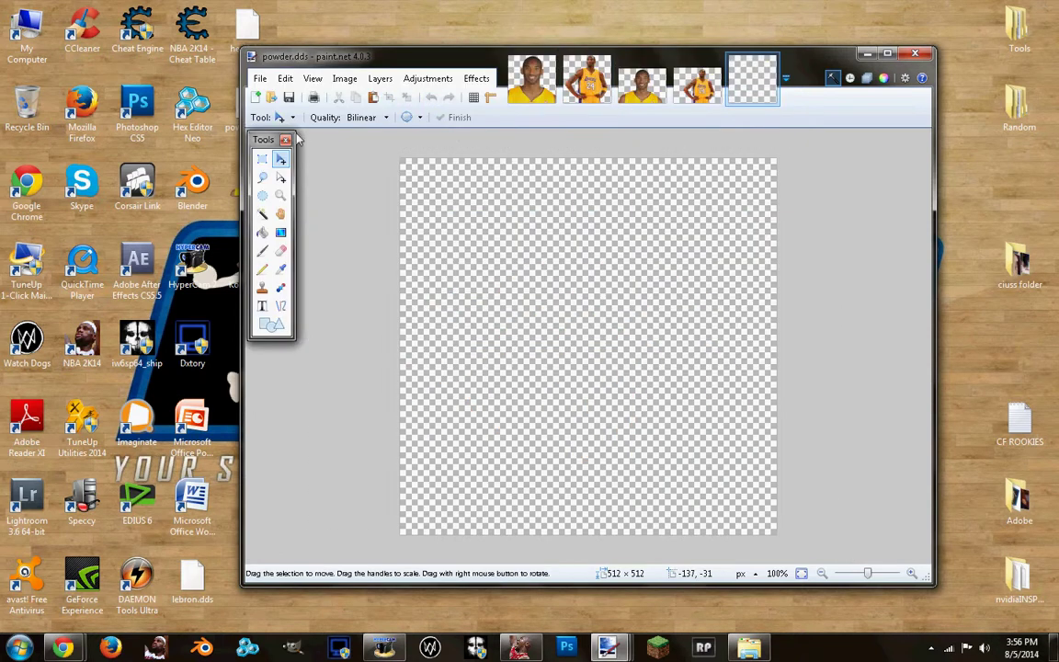
click(261, 79)
click(296, 183)
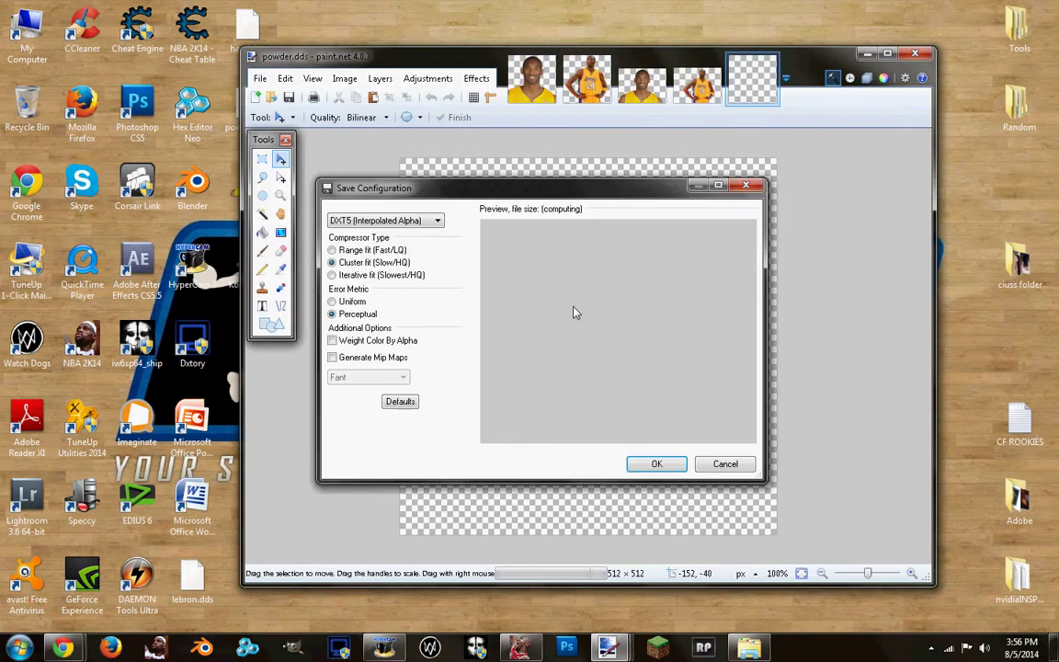
click(663, 462)
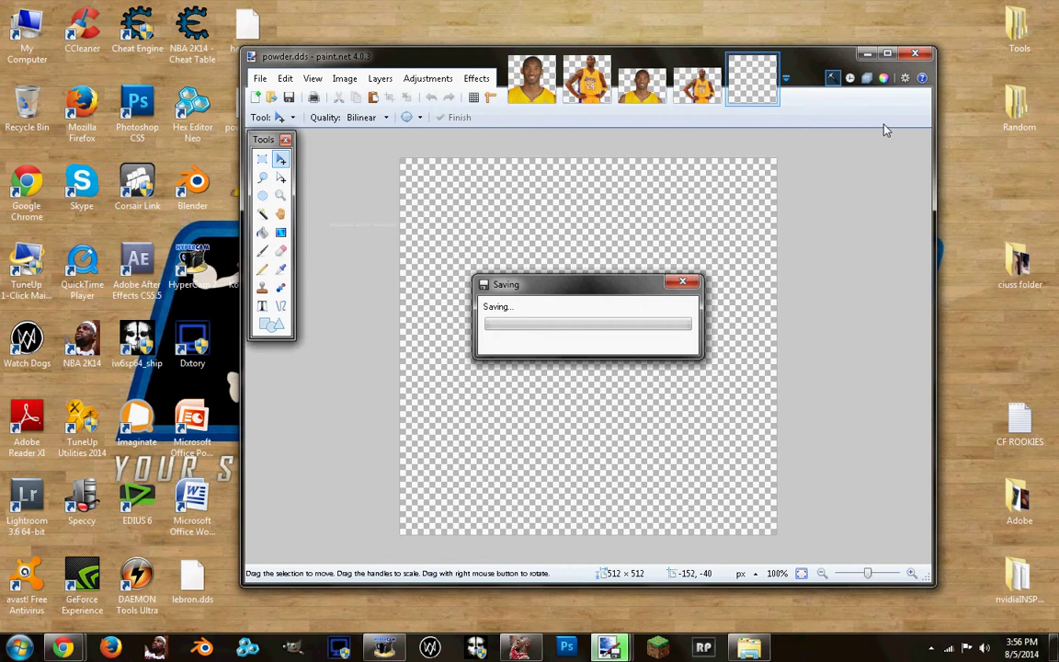
Minimize paint.net and switch back to the NBA2K12 mod tool with titlepage.iff loaded
click(868, 53)
click(517, 644)
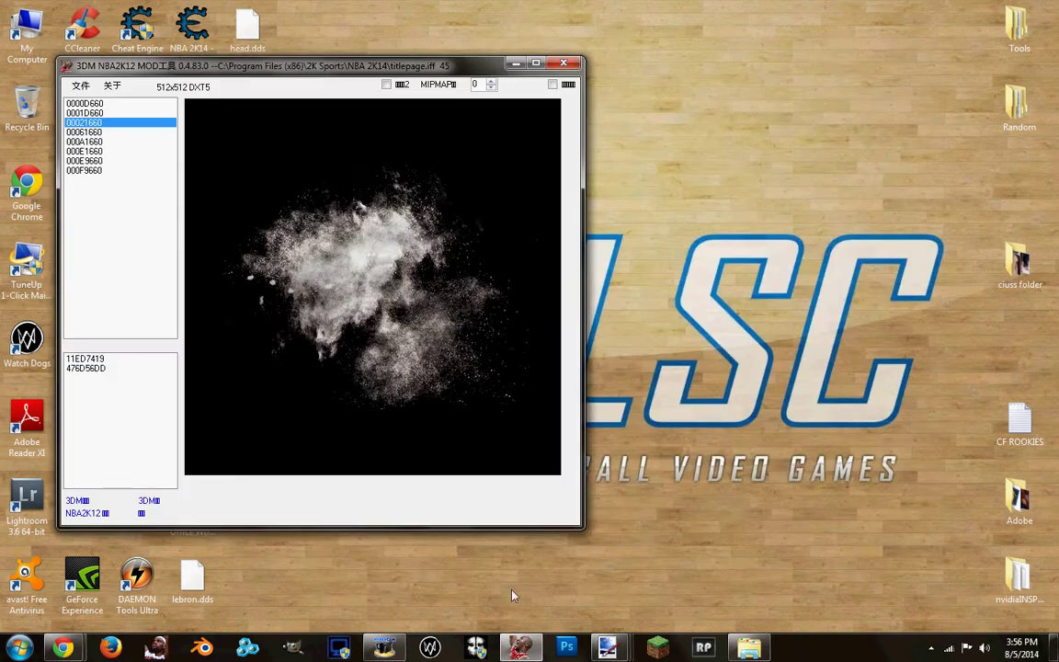
right_click(356, 197)
click(375, 229)
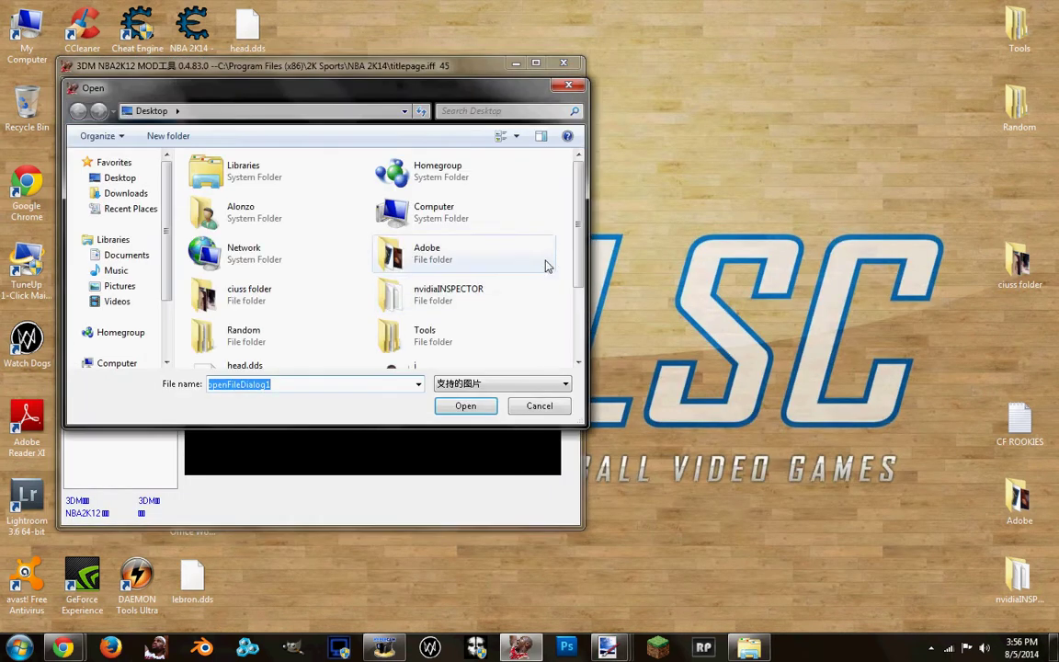
click(568, 87)
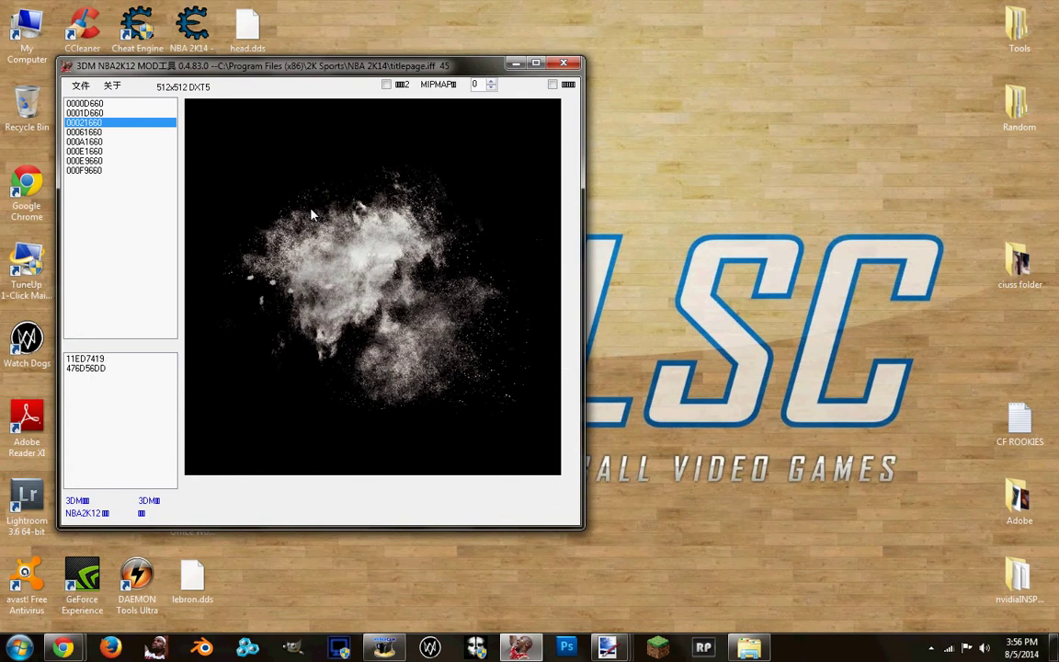
Replace texture 00021660 with the blank powder.dds from the Desktop
right_click(313, 214)
click(364, 271)
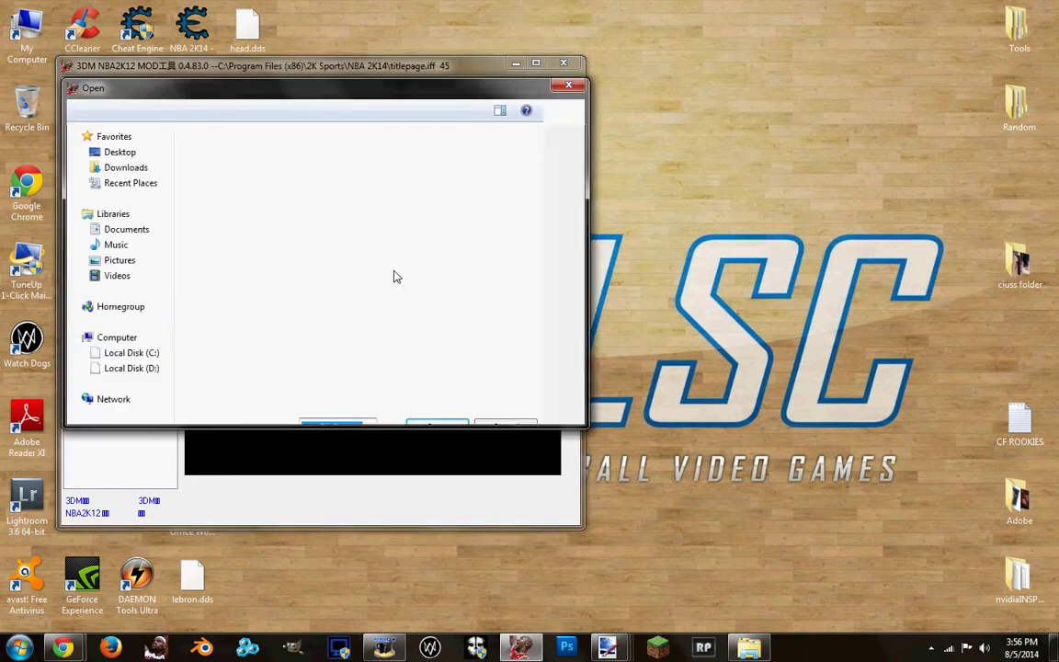
scroll(402, 278, down, 3)
double_click(428, 337)
Replace the full-figure LeBron texture 000A1660 with lebron.dds from the Desktop
key(Down)
key(Down)
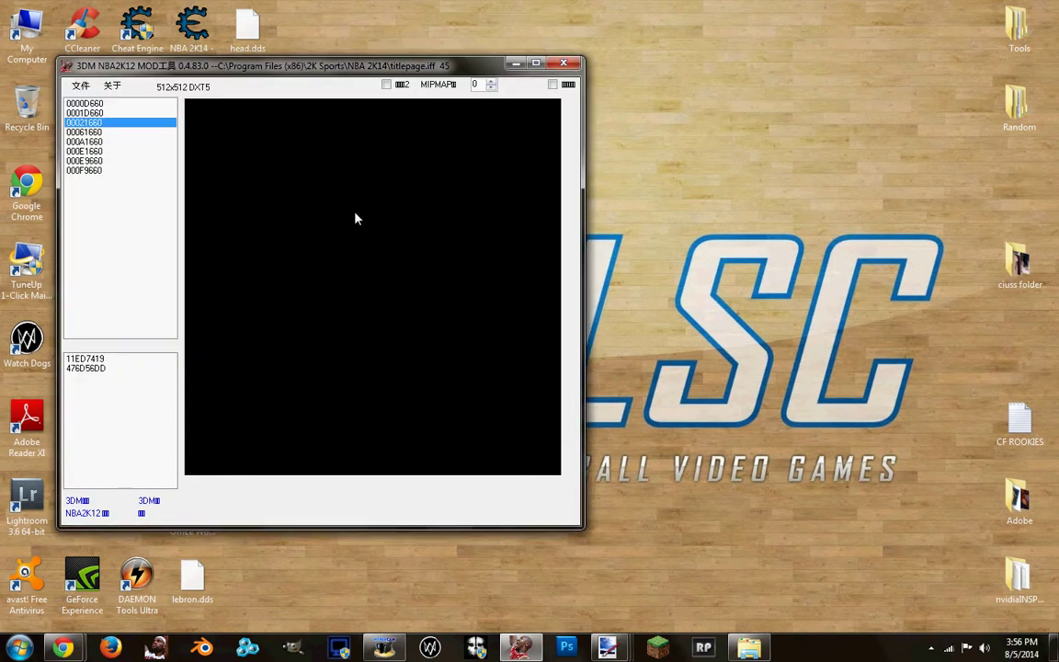
right_click(335, 171)
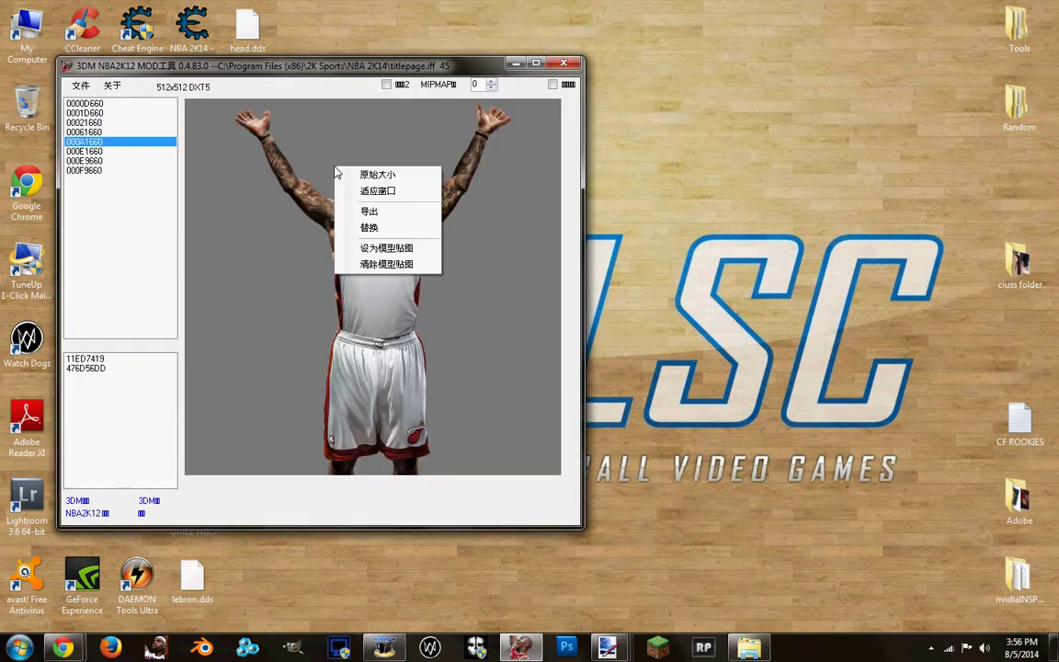
click(354, 227)
scroll(338, 265, down, 3)
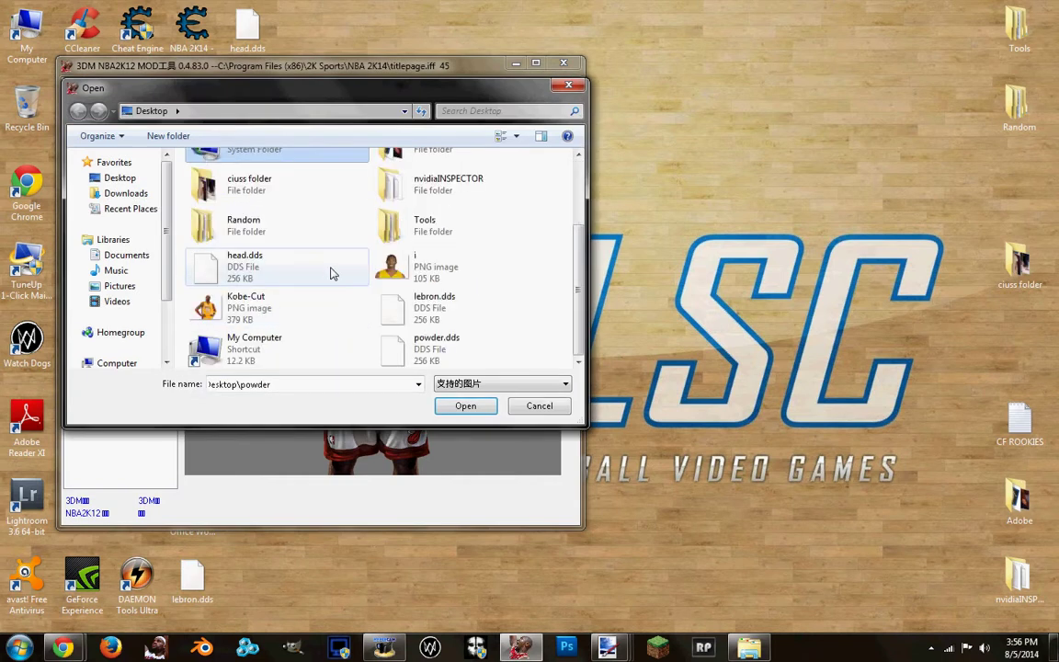
double_click(444, 313)
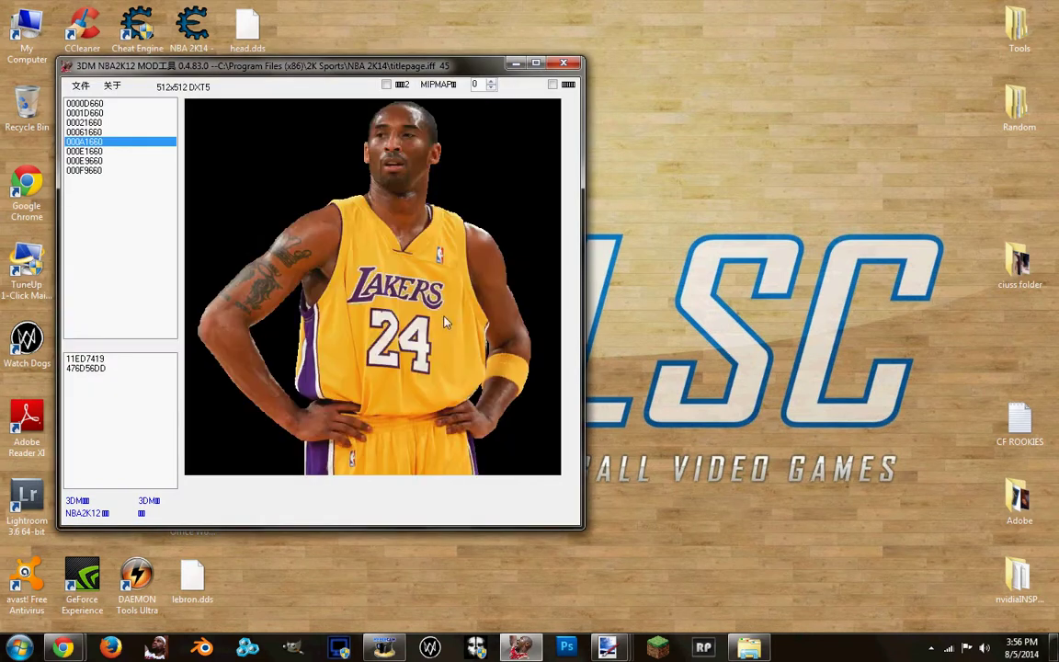
Replace the LeBron head texture 00061660 with head.dds from the Desktop
key(Up)
right_click(338, 198)
click(369, 263)
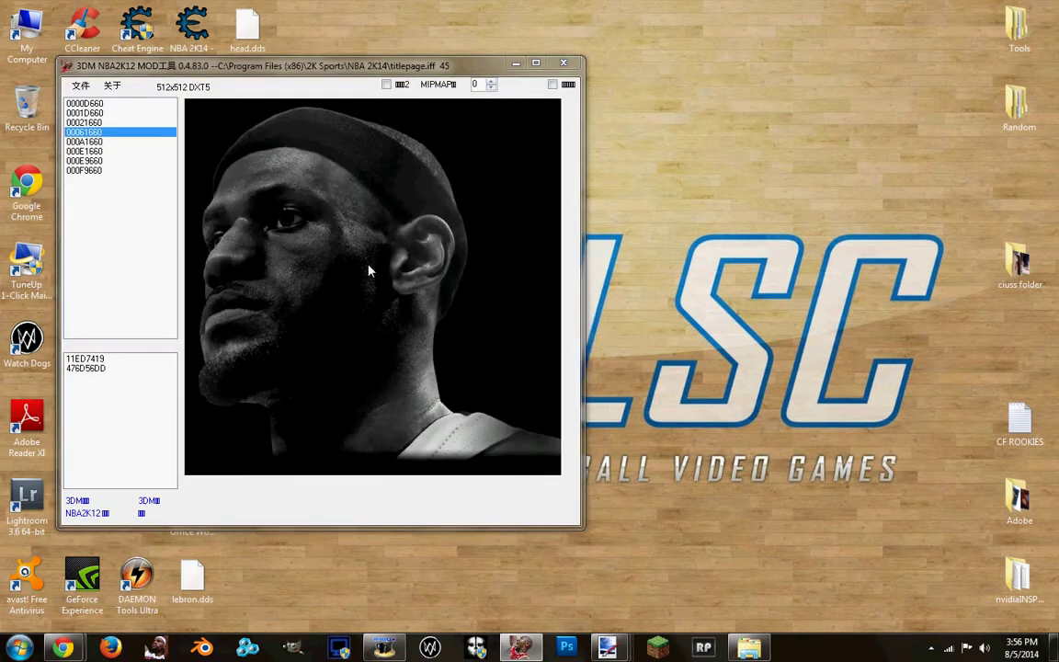
scroll(368, 265, down, 3)
double_click(324, 277)
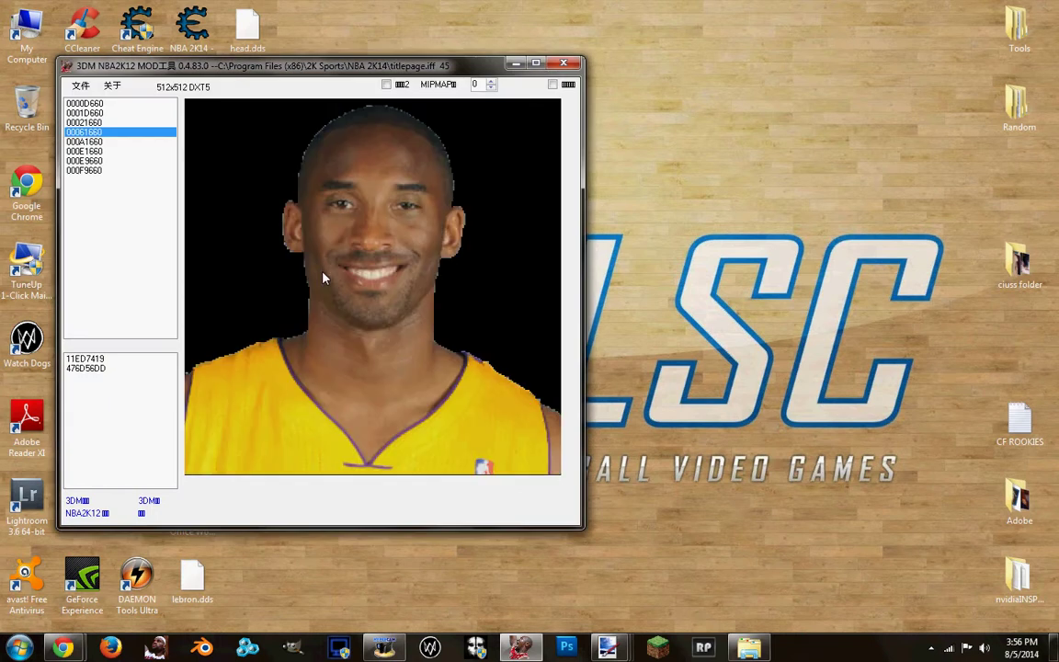
click(78, 85)
click(105, 117)
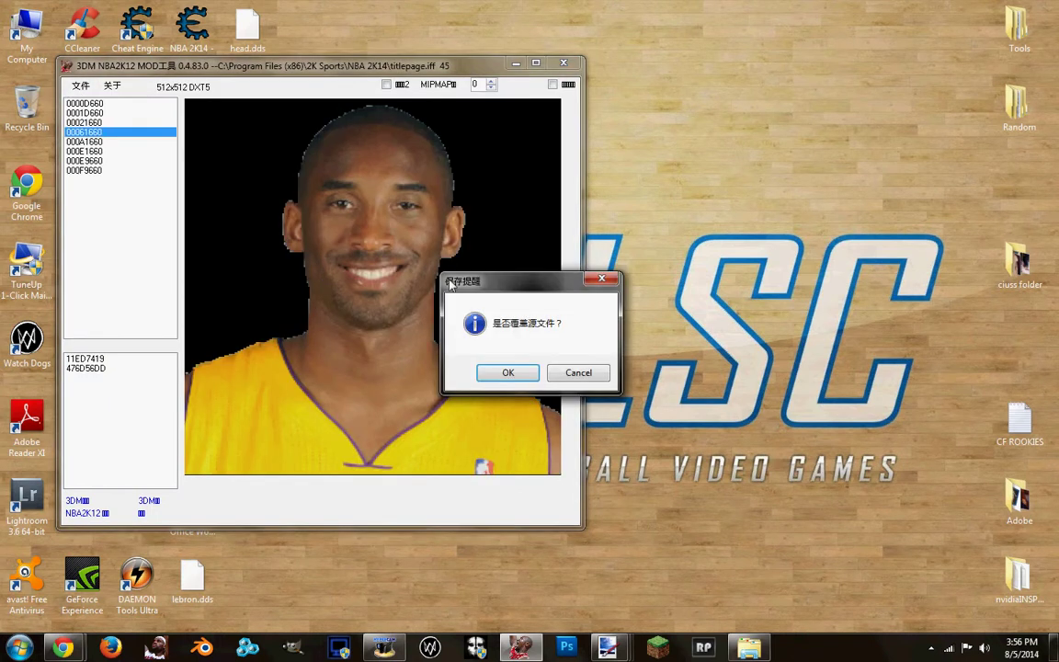
click(579, 372)
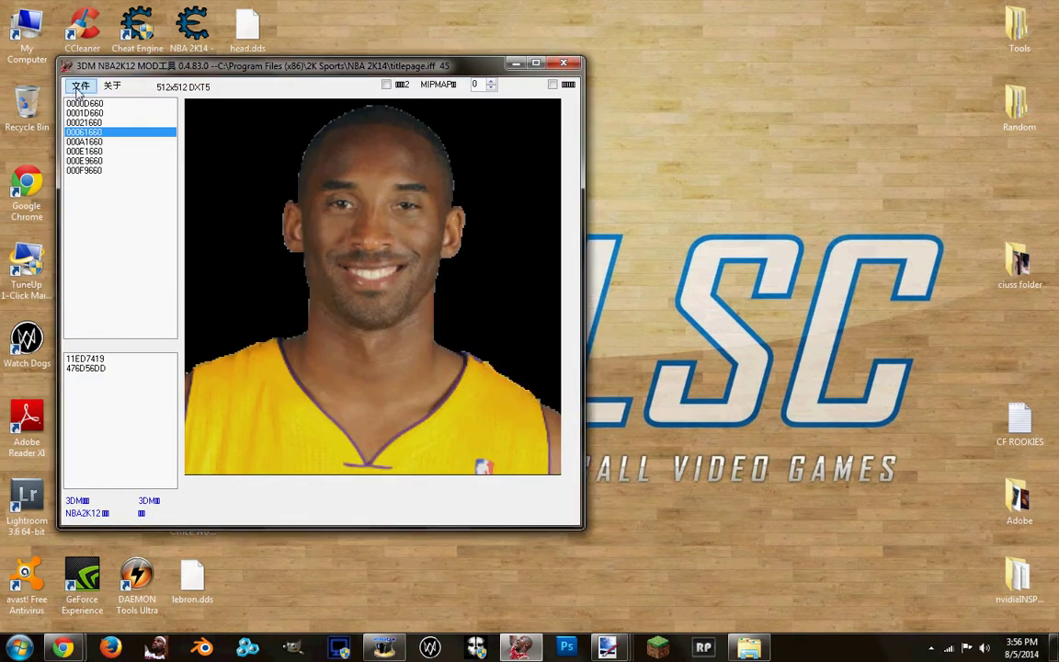